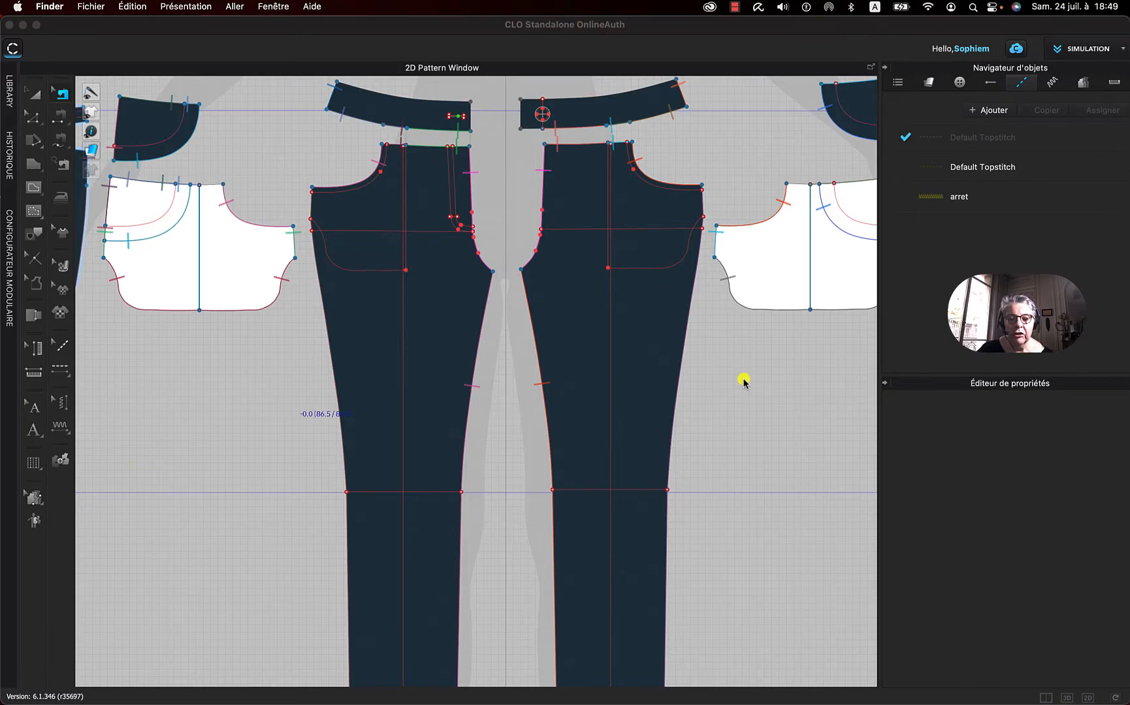
# Step: Show only the 3D garment view and move the denim pocket facing down over the white pocket bag's upper outer corner
pyautogui.click(1064, 697)
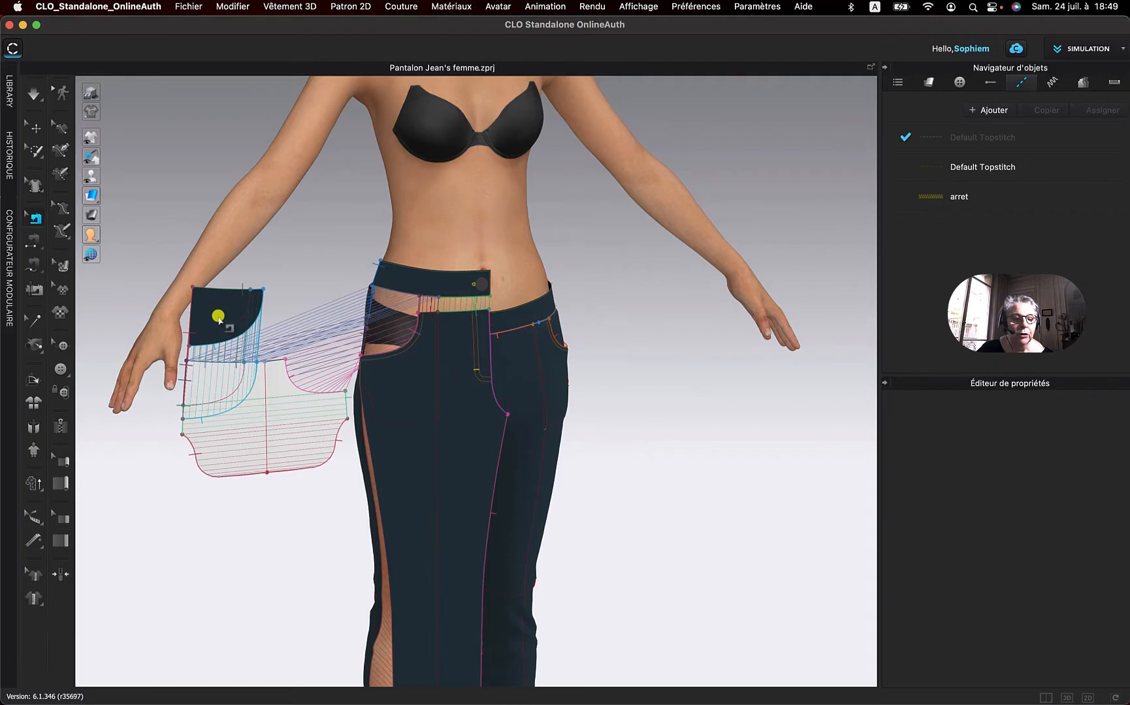
pyautogui.moveTo(217, 317); pyautogui.dragTo(251, 321, button='right')
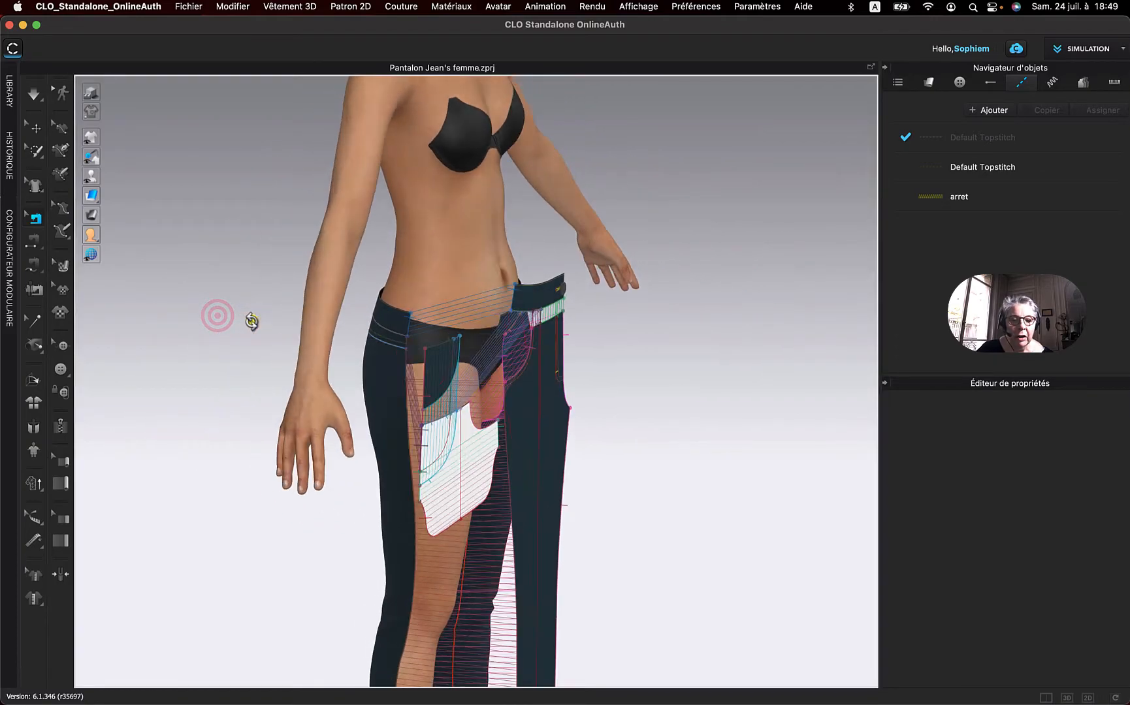
pyautogui.click(27, 126)
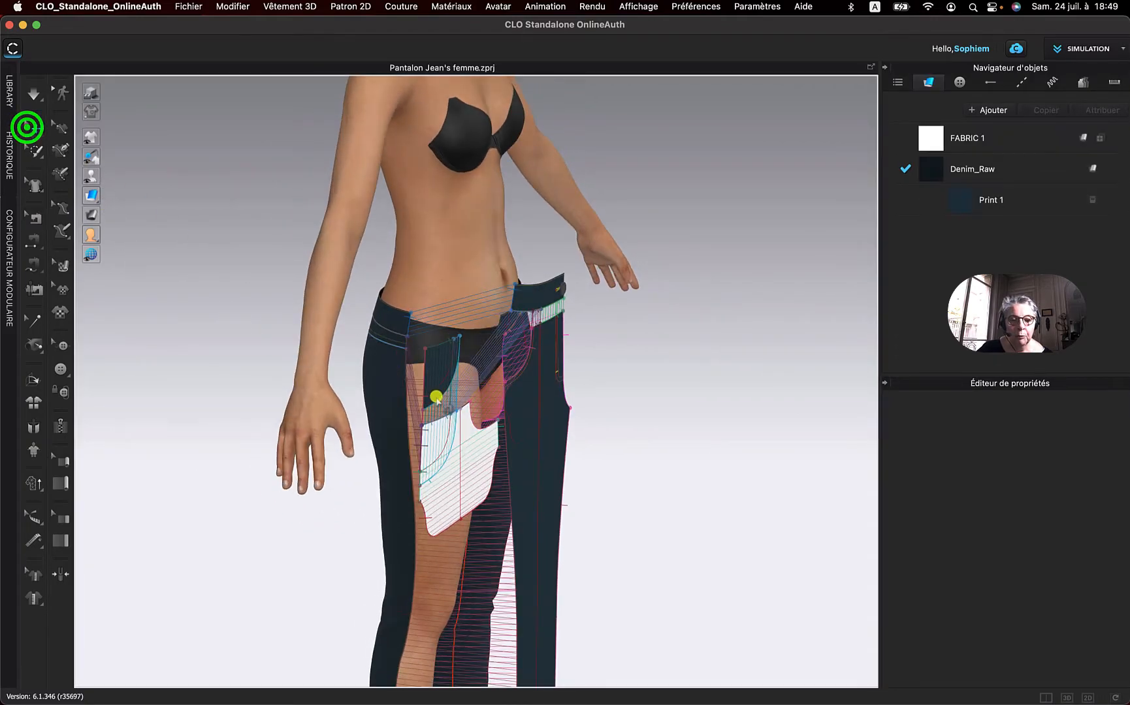
pyautogui.click(440, 368)
pyautogui.click(449, 357)
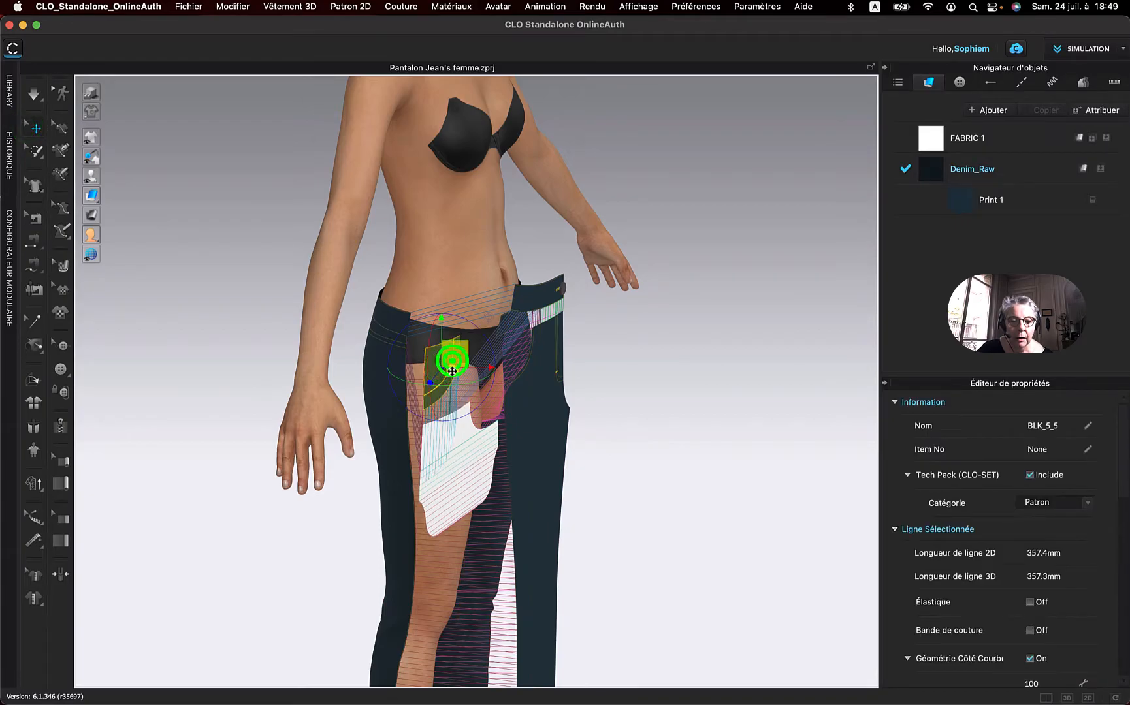
pyautogui.moveTo(460, 417); pyautogui.dragTo(454, 437)
pyautogui.moveTo(679, 439); pyautogui.dragTo(618, 455, button='right')
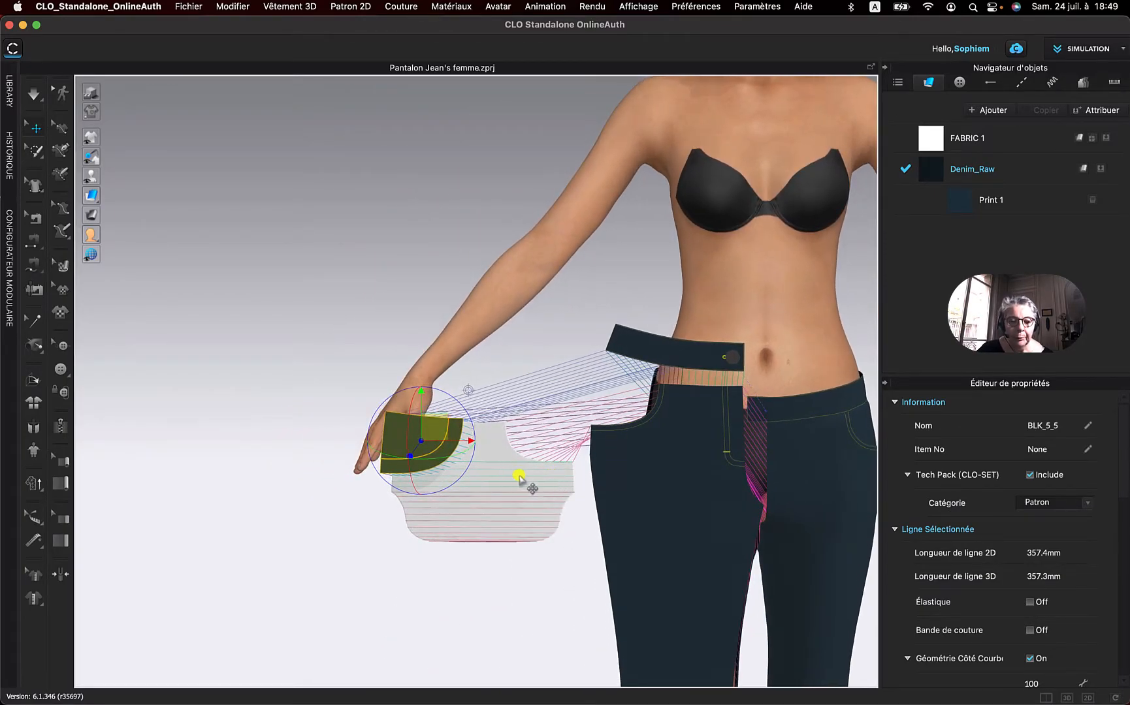
# Step: Shift the denim pocket facing slightly so it lines up with the upper outer corner of the pocket bag
pyautogui.click(503, 351)
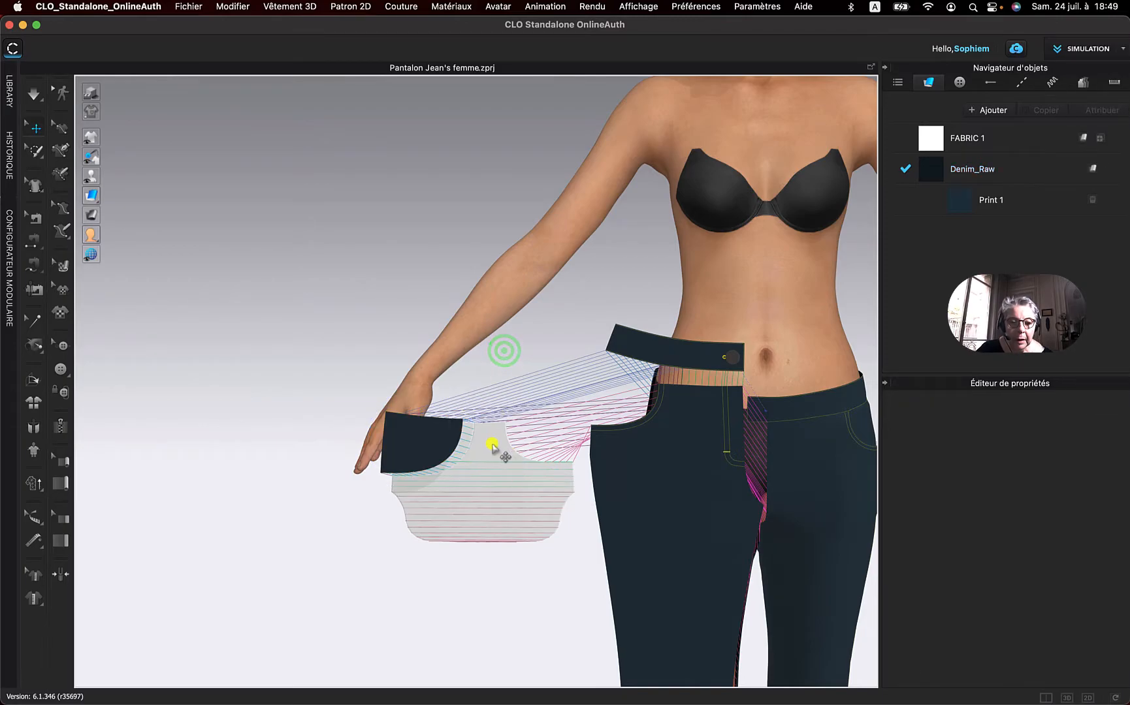
pyautogui.click(493, 444)
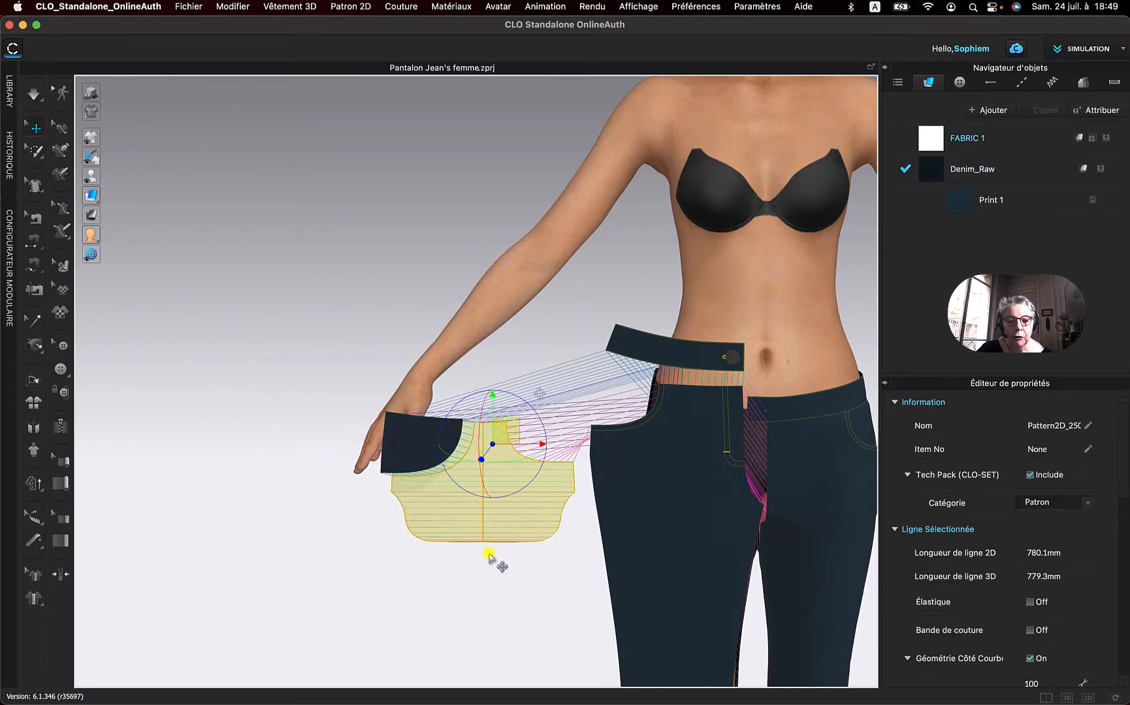
pyautogui.click(339, 337)
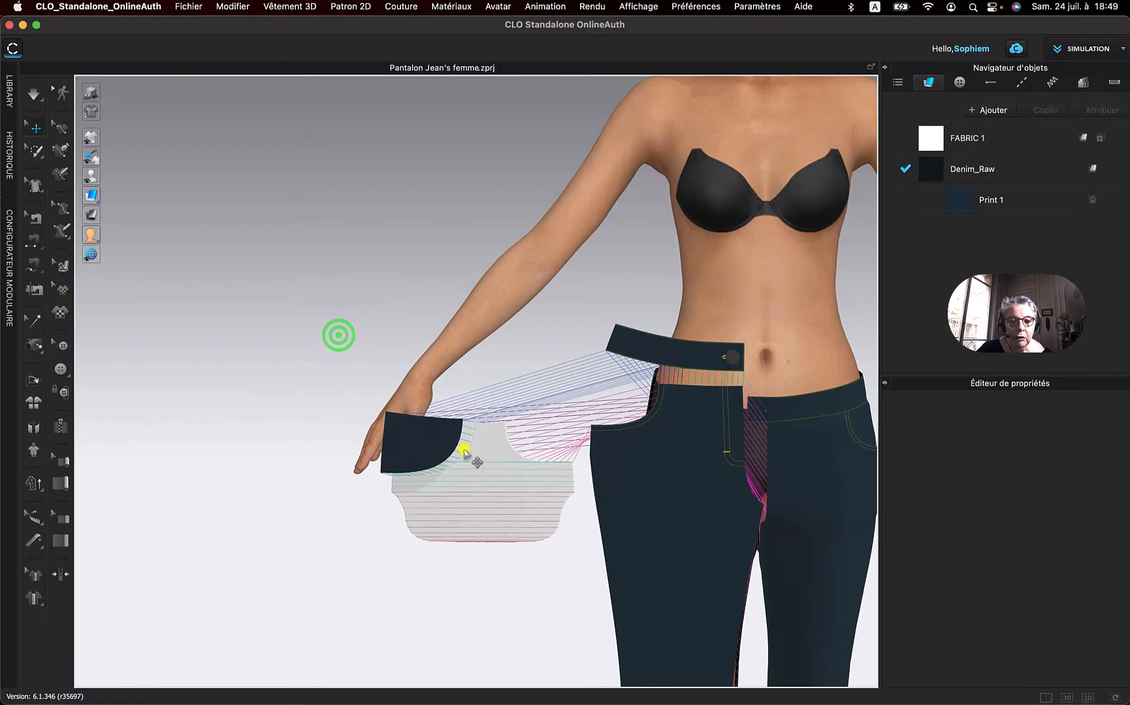
pyautogui.click(435, 450)
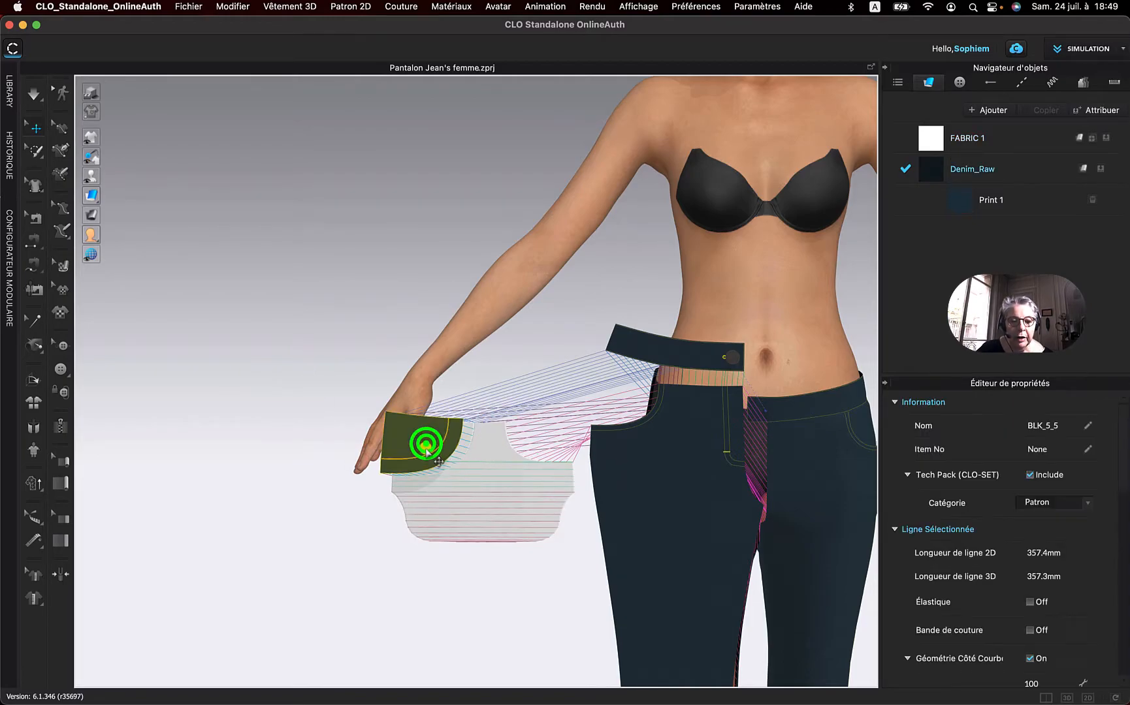
pyautogui.moveTo(440, 437); pyautogui.dragTo(451, 441)
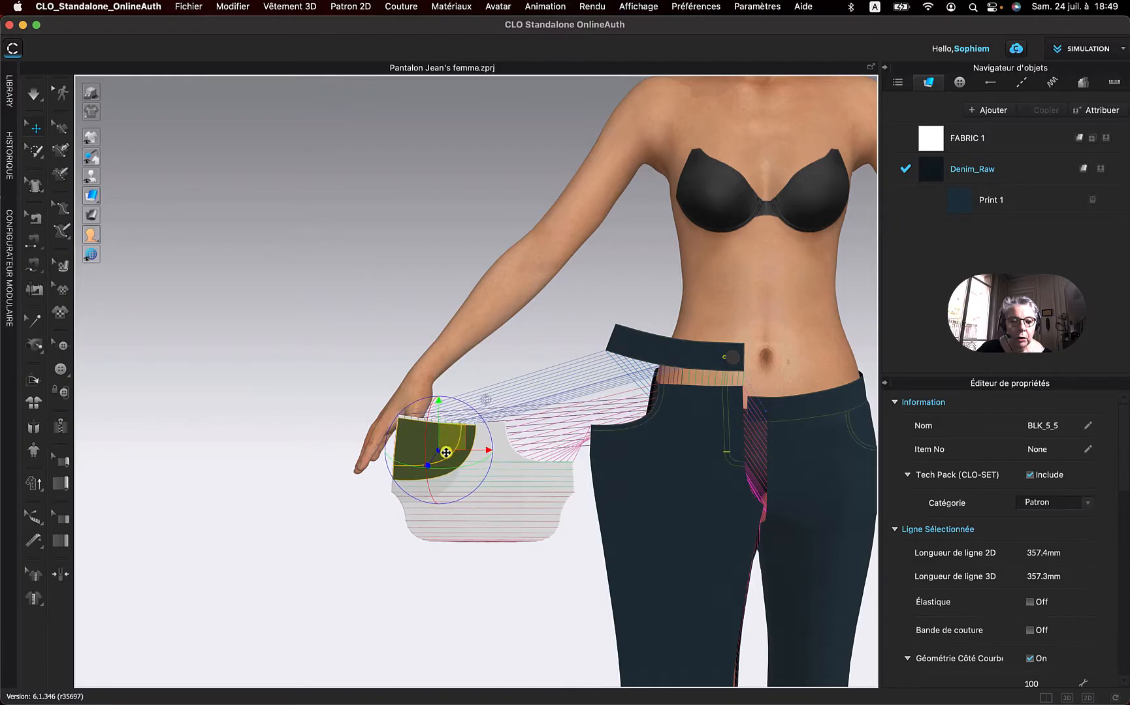
pyautogui.click(353, 521)
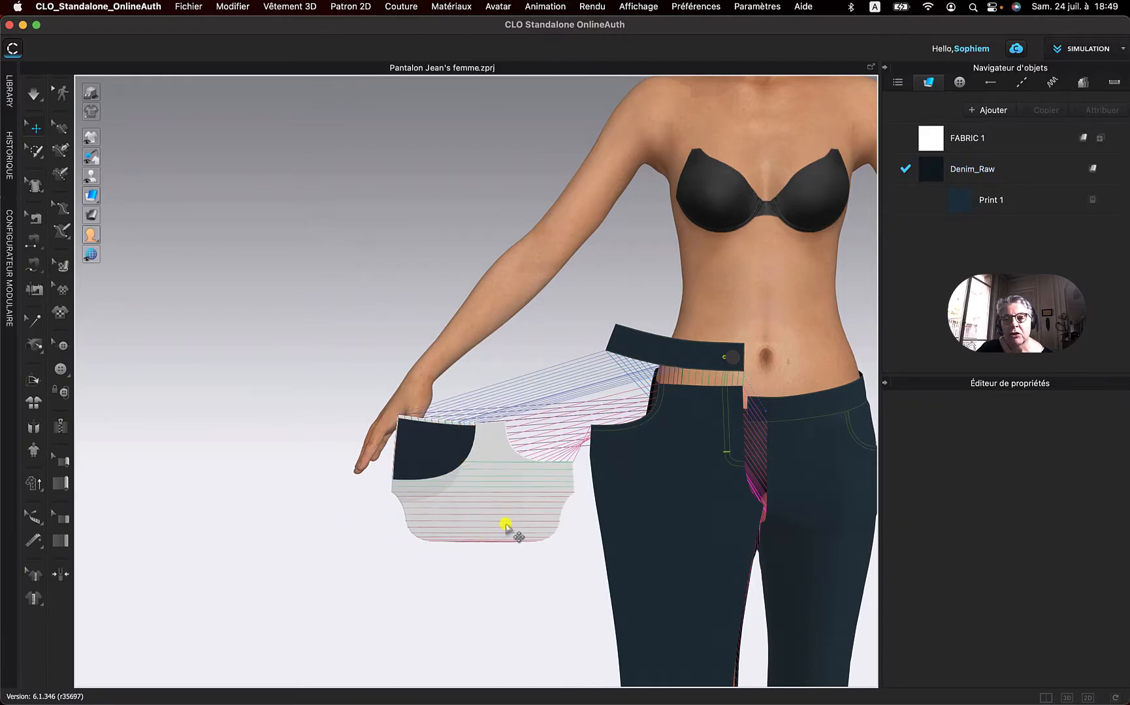
# Step: Fold the white pocket bag in half along its vertical centre line using the fold arrangement tool
pyautogui.click(506, 526)
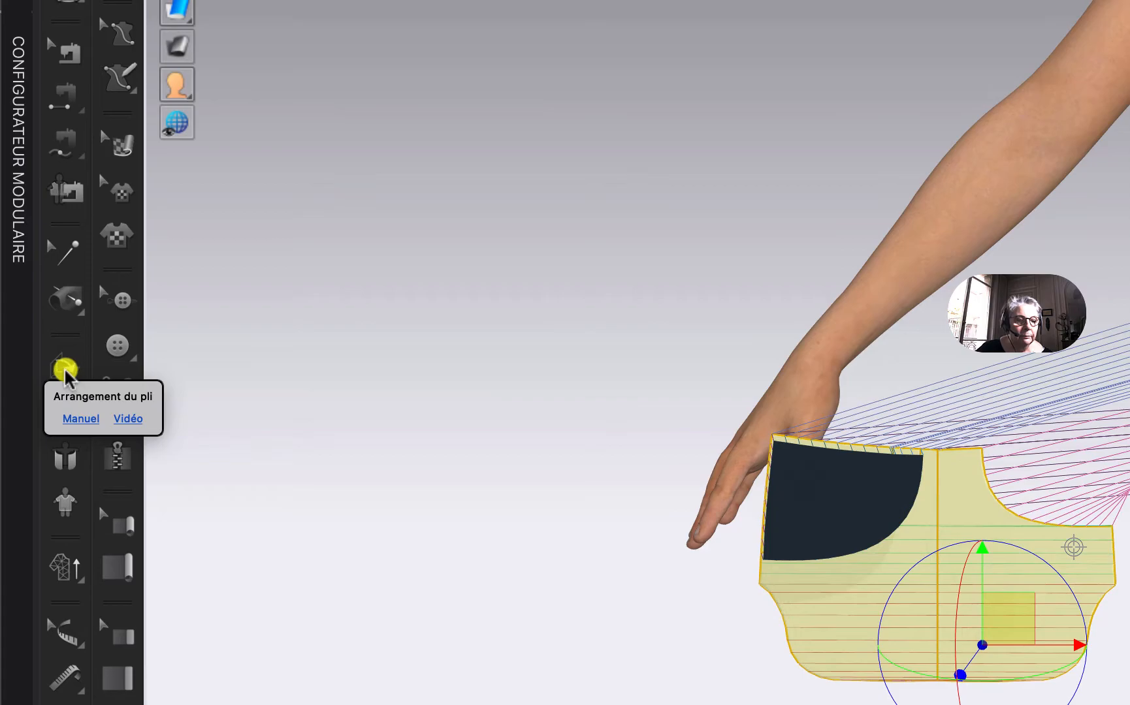
pyautogui.click(65, 371)
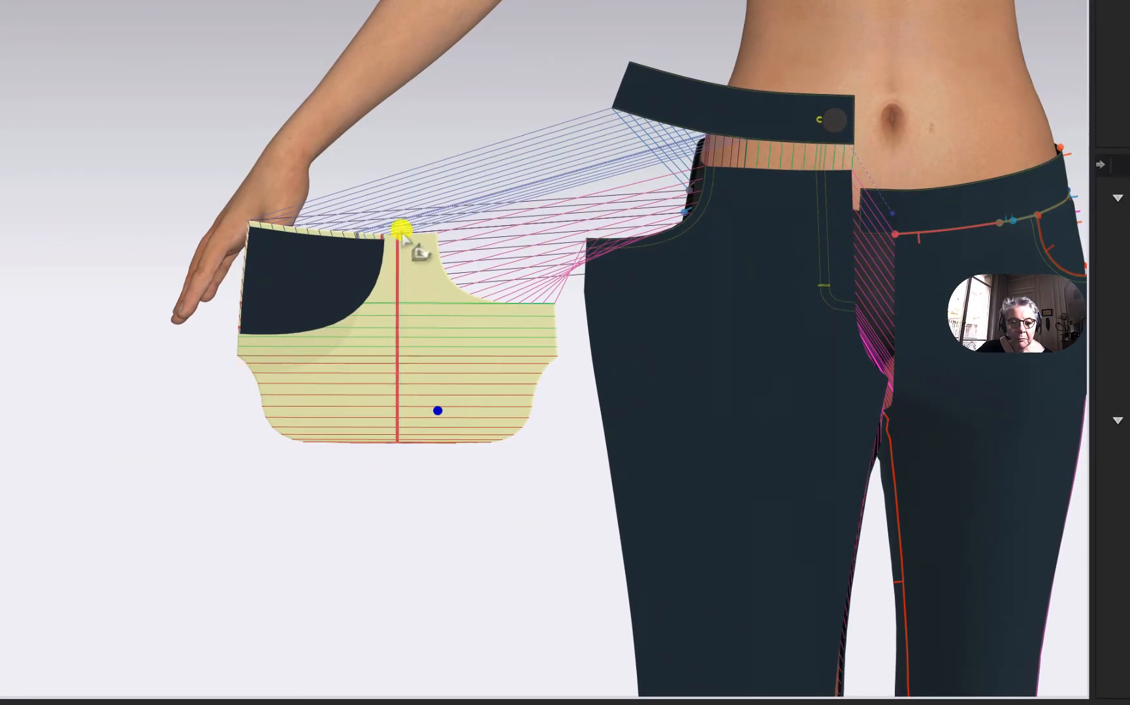
pyautogui.click(399, 305)
pyautogui.moveTo(400, 312); pyautogui.dragTo(476, 308)
pyautogui.moveTo(419, 334); pyautogui.dragTo(229, 311)
# Step: Move the denim facing closer to the outer half of the folded pocket bag
pyautogui.moveTo(231, 311); pyautogui.dragTo(337, 324, button='right')
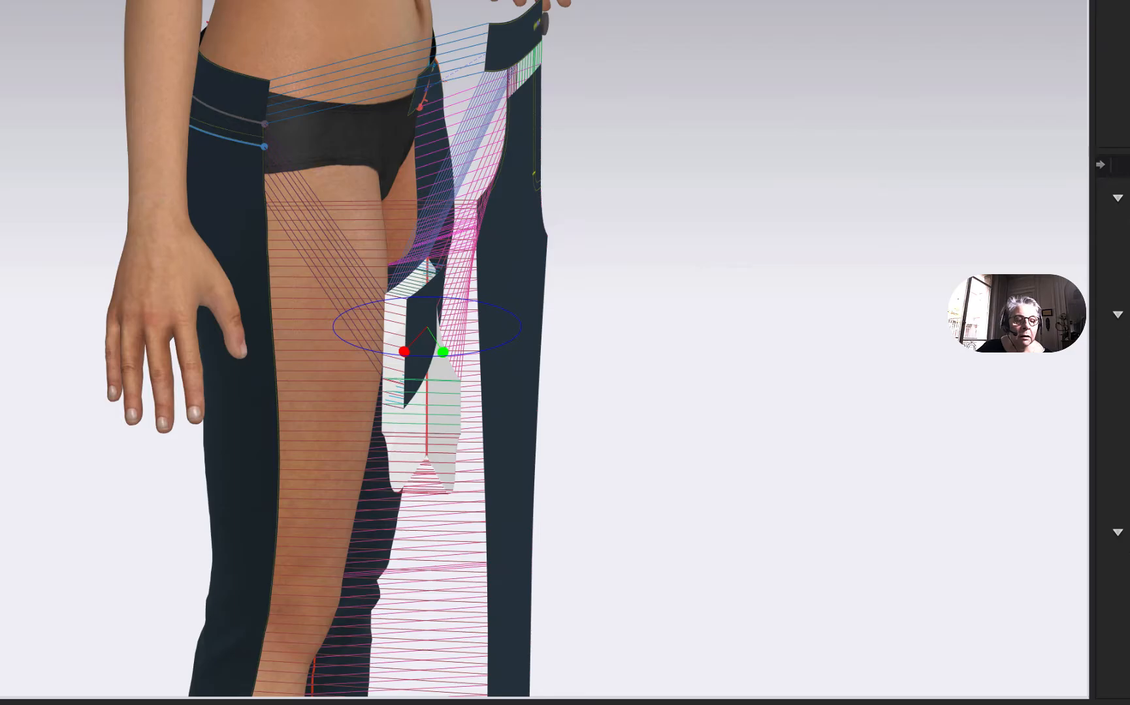
pyautogui.click(421, 323)
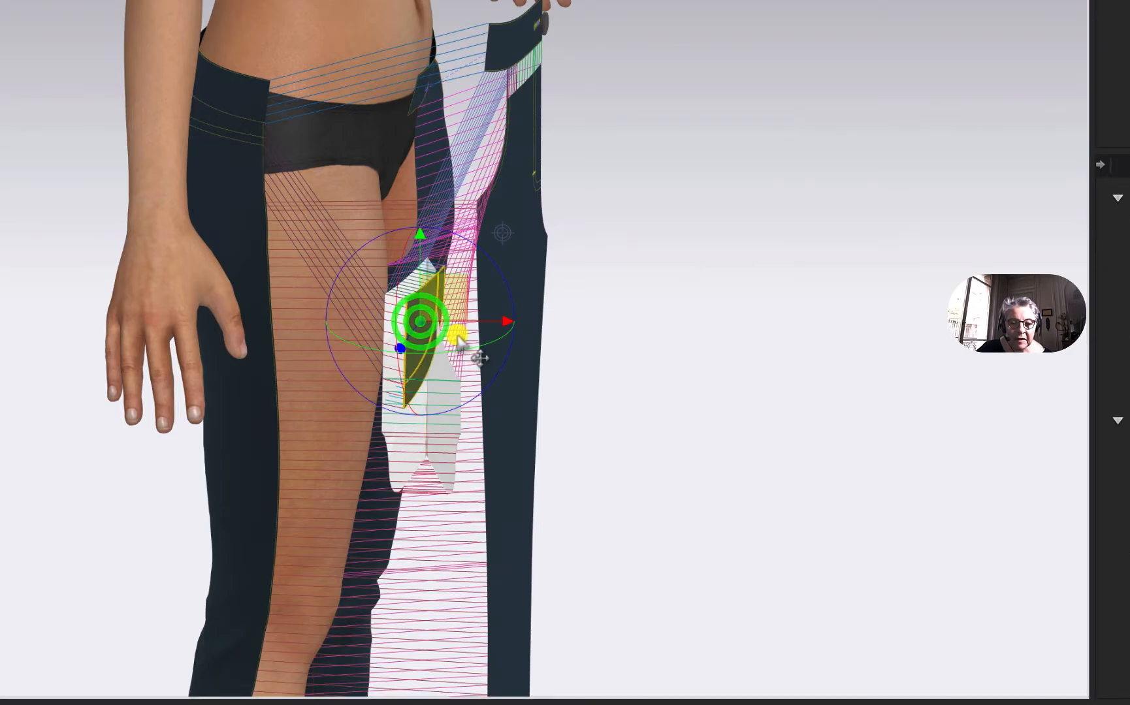
pyautogui.moveTo(472, 321); pyautogui.dragTo(462, 321)
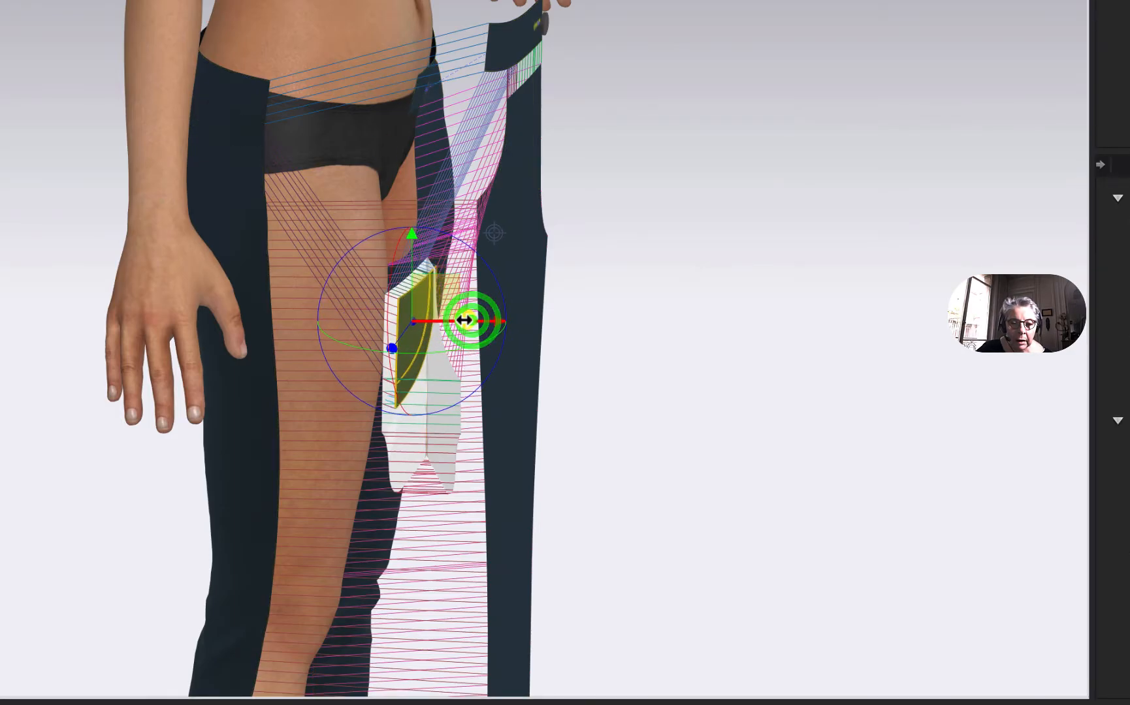
pyautogui.moveTo(691, 326); pyautogui.dragTo(587, 308, button='right')
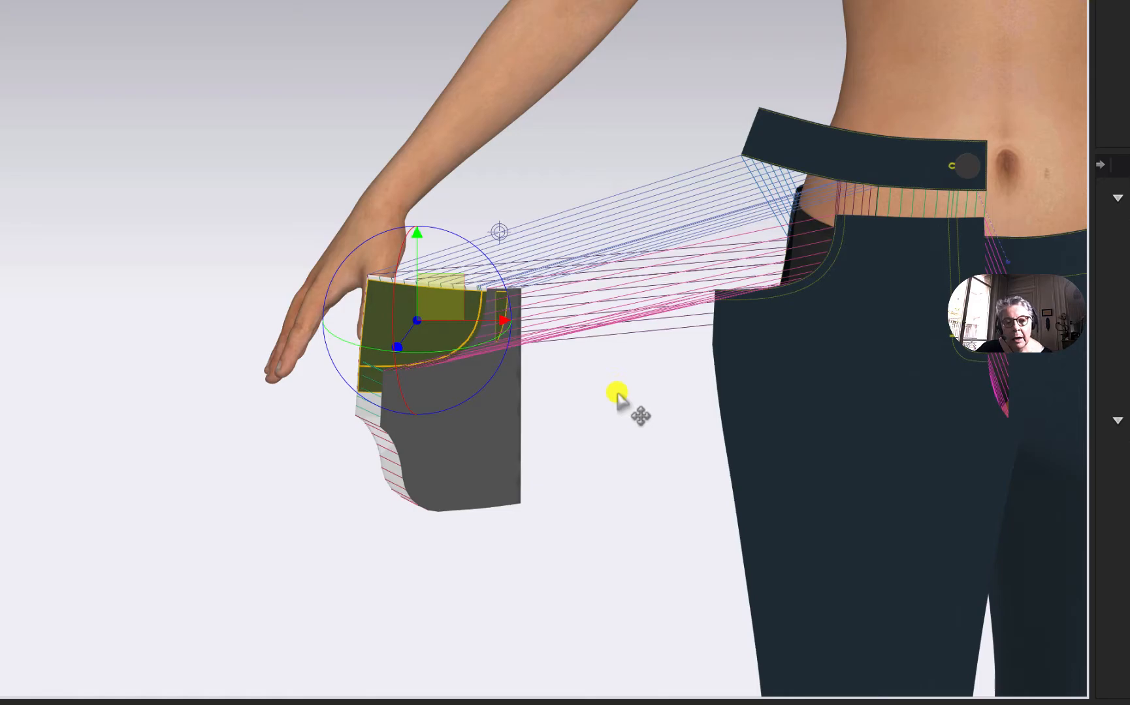
pyautogui.moveTo(557, 460); pyautogui.dragTo(588, 469, button='right')
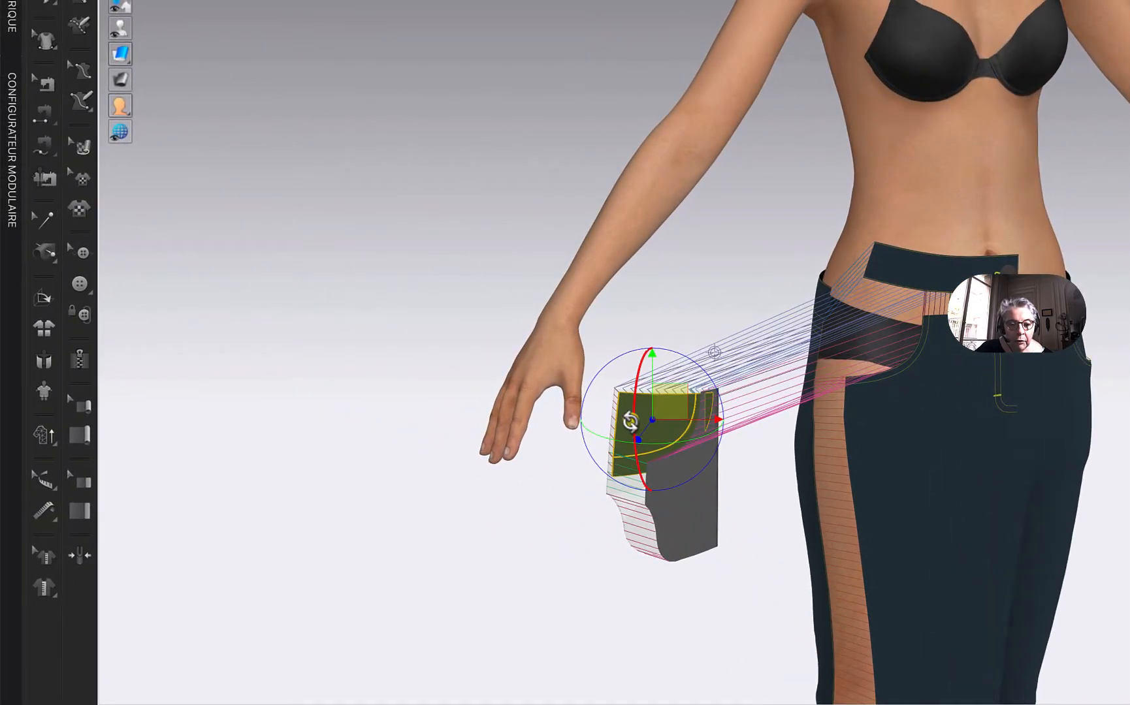
# Step: Select the facing and folded pocket bag together and move them between the avatar and the detached front trouser panel
pyautogui.keyDown('shift'); pyautogui.click(636, 521); pyautogui.keyUp('shift')
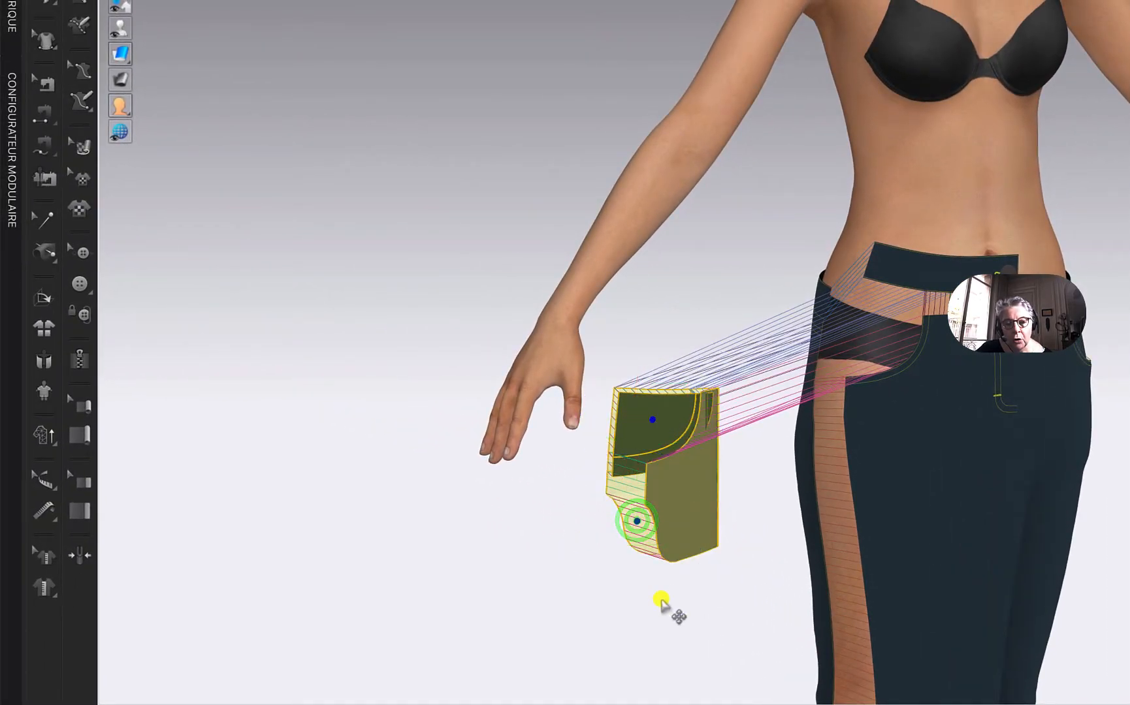
pyautogui.click(658, 426)
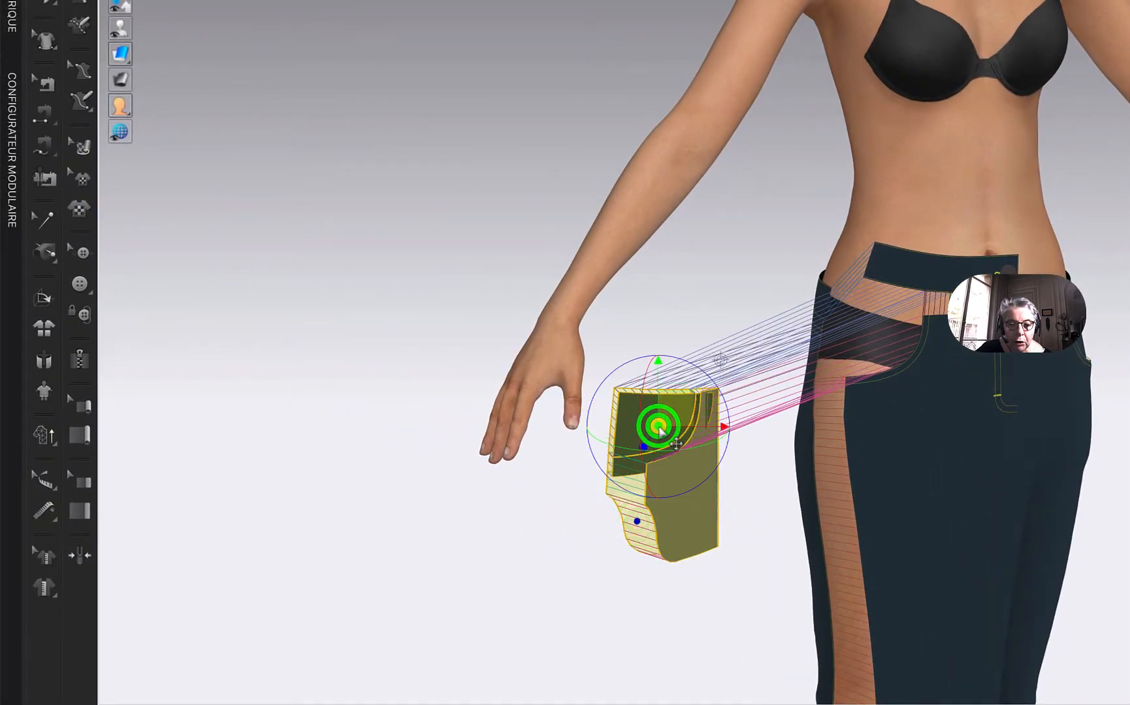
pyautogui.moveTo(670, 421); pyautogui.dragTo(890, 355)
pyautogui.moveTo(677, 455); pyautogui.dragTo(747, 461, button='right')
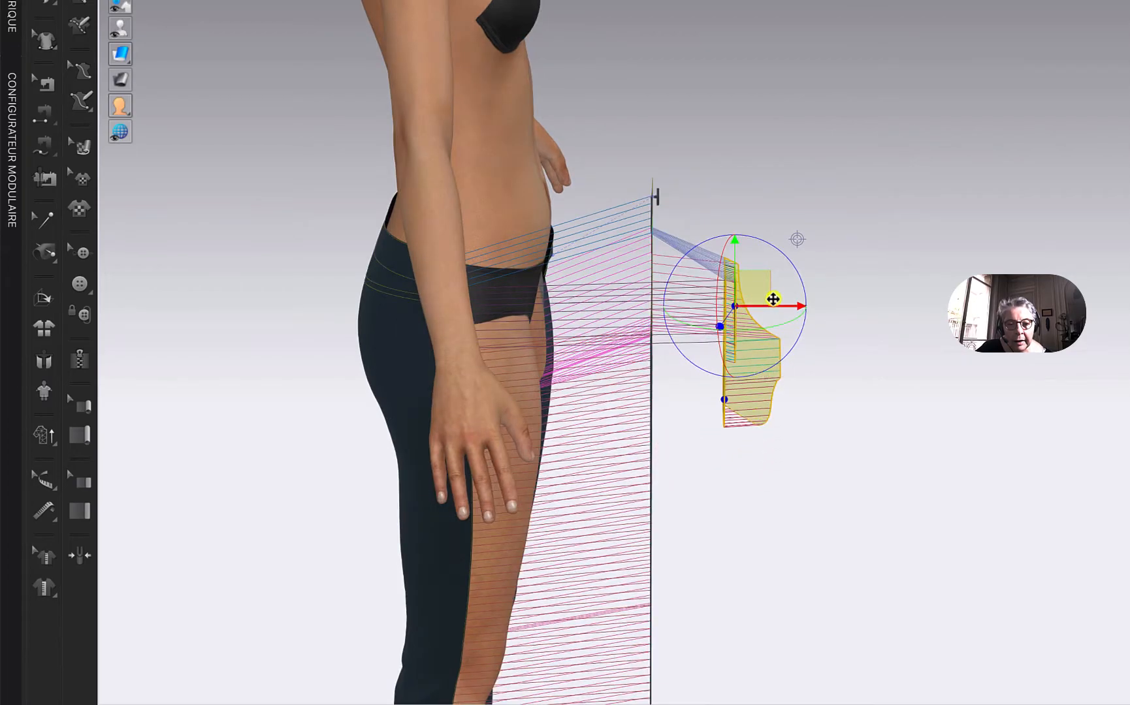
pyautogui.moveTo(774, 307); pyautogui.dragTo(638, 318)
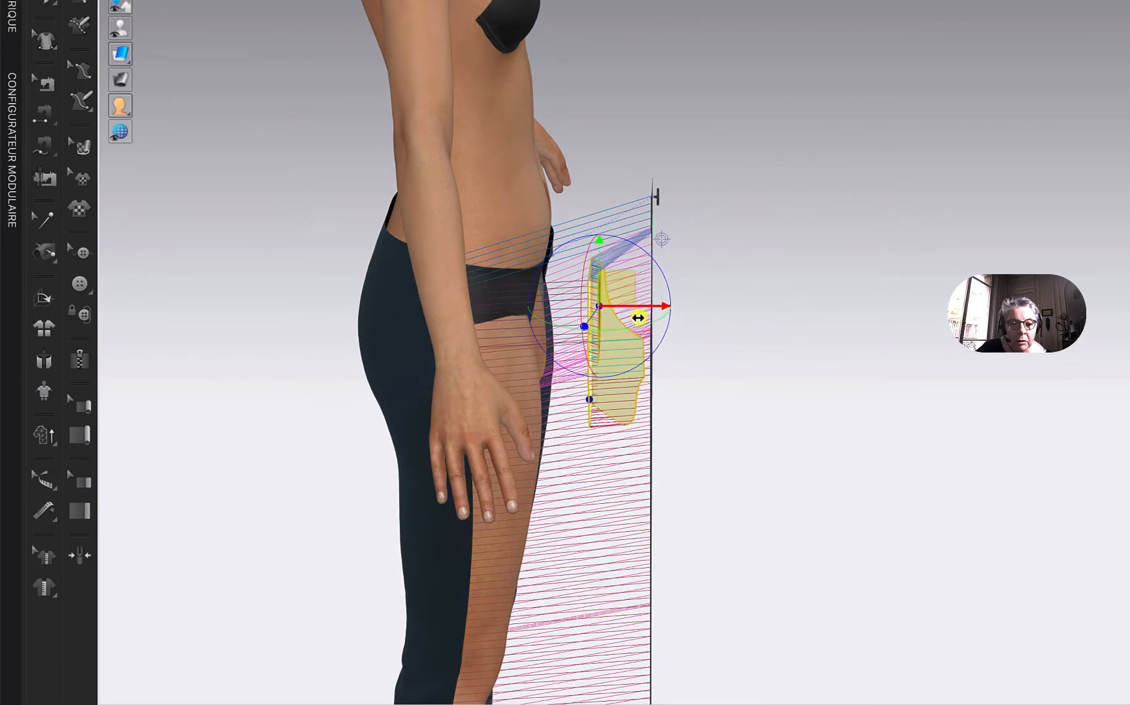
# Step: Align the facing and pocket bag behind the pocket opening of the front trouser panel and check their placement
pyautogui.moveTo(794, 341); pyautogui.dragTo(708, 342, button='right')
pyautogui.moveTo(732, 275); pyautogui.dragTo(802, 290)
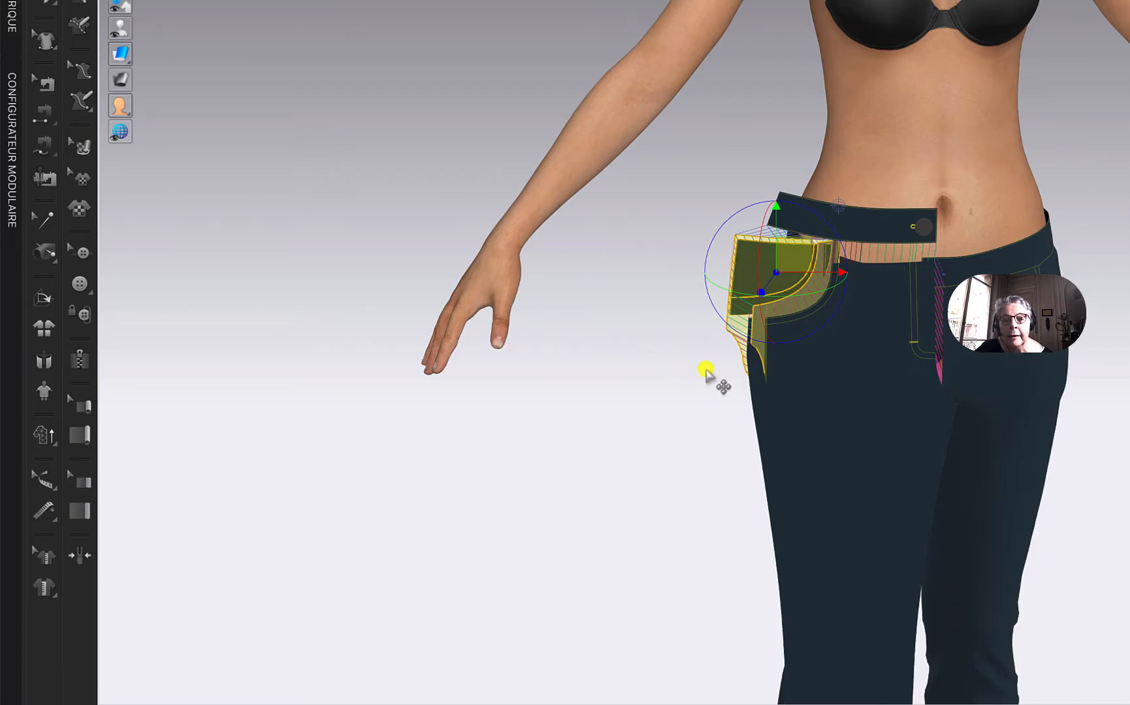
pyautogui.moveTo(705, 370); pyautogui.dragTo(687, 368, button='right')
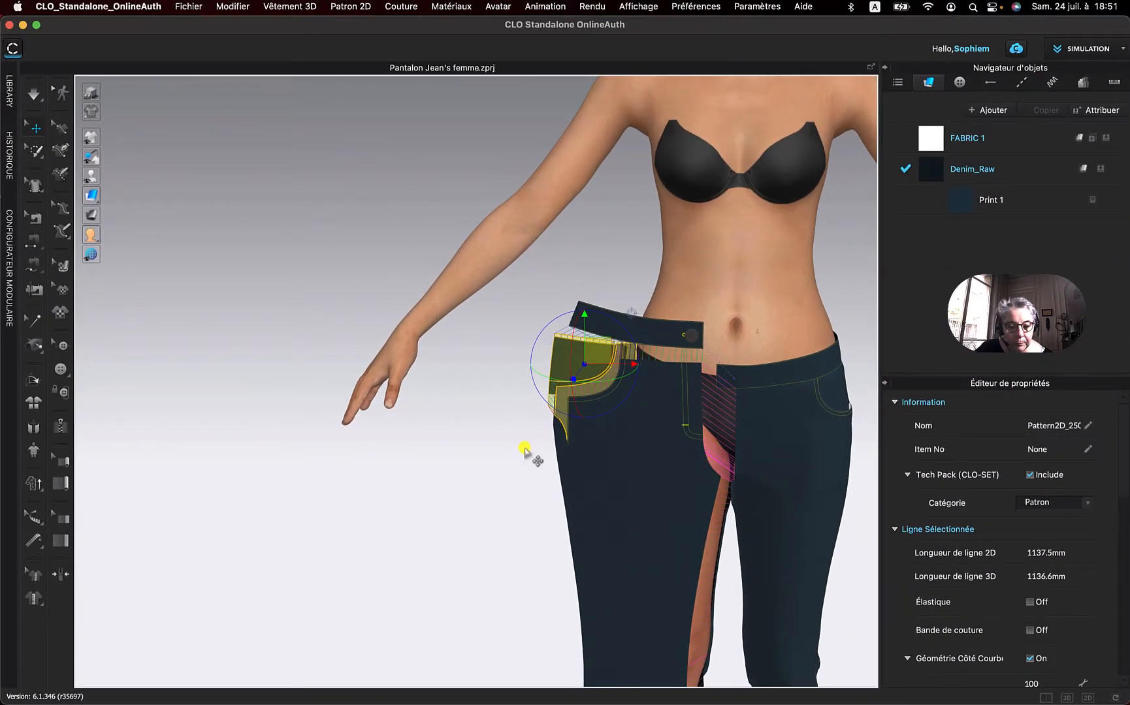
pyautogui.moveTo(524, 448); pyautogui.dragTo(343, 445, button='middle')
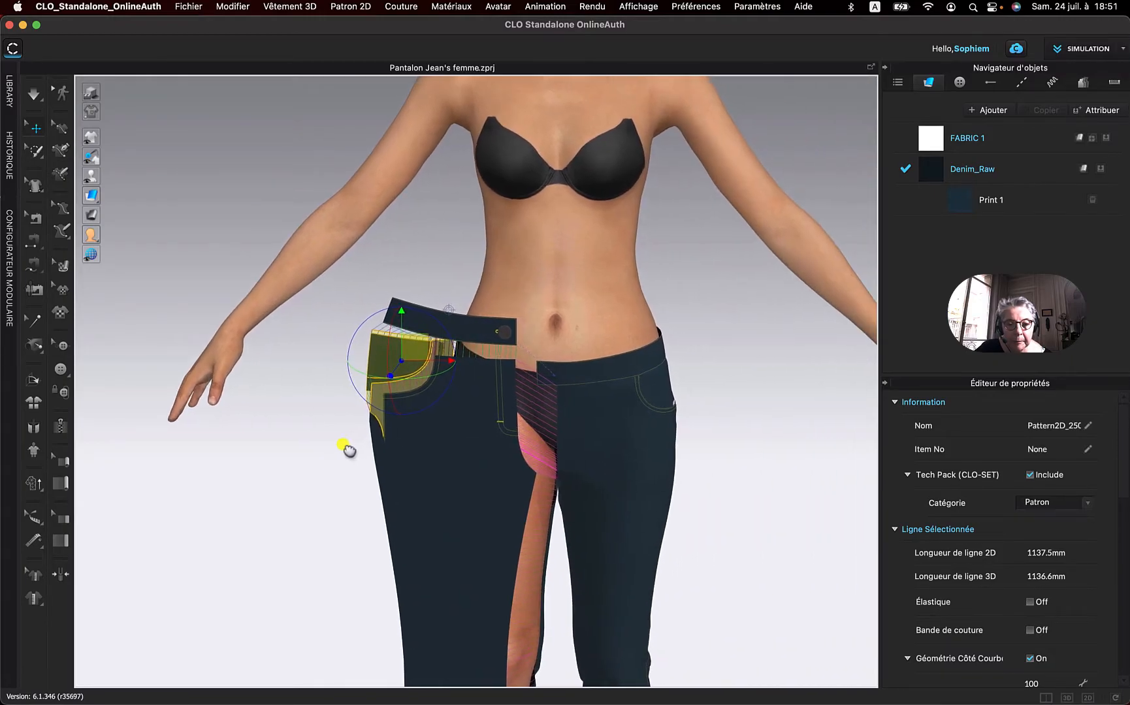
pyautogui.moveTo(340, 445); pyautogui.dragTo(416, 456, button='right')
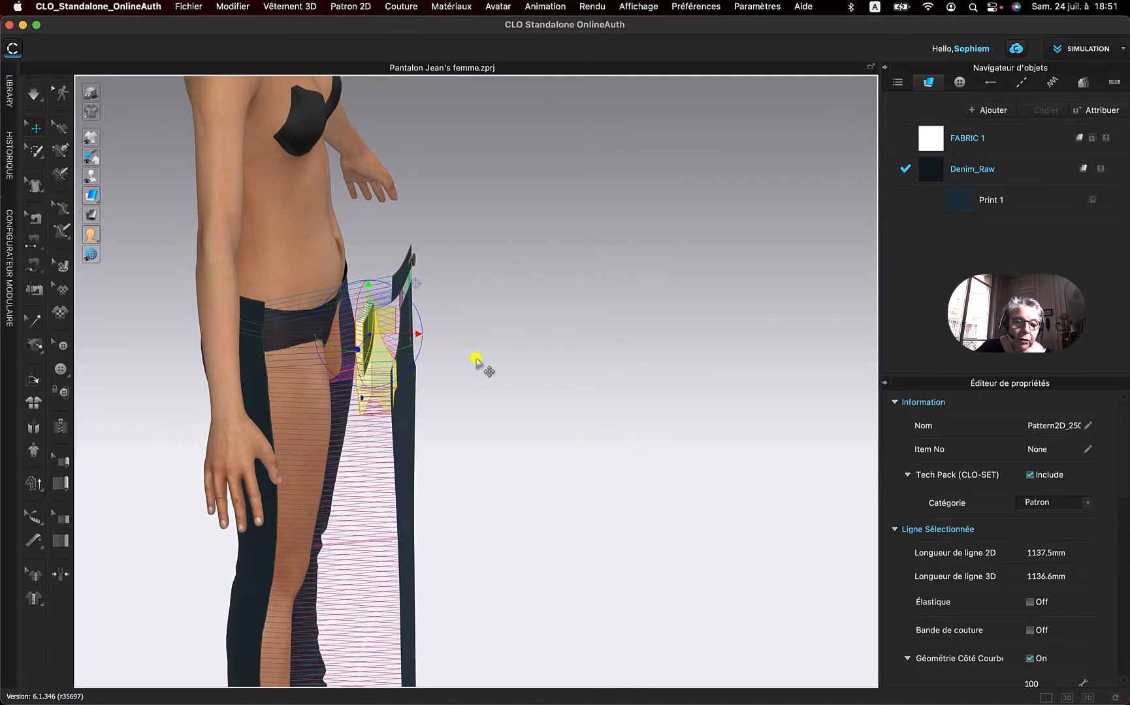
pyautogui.moveTo(489, 361); pyautogui.dragTo(413, 352, button='right')
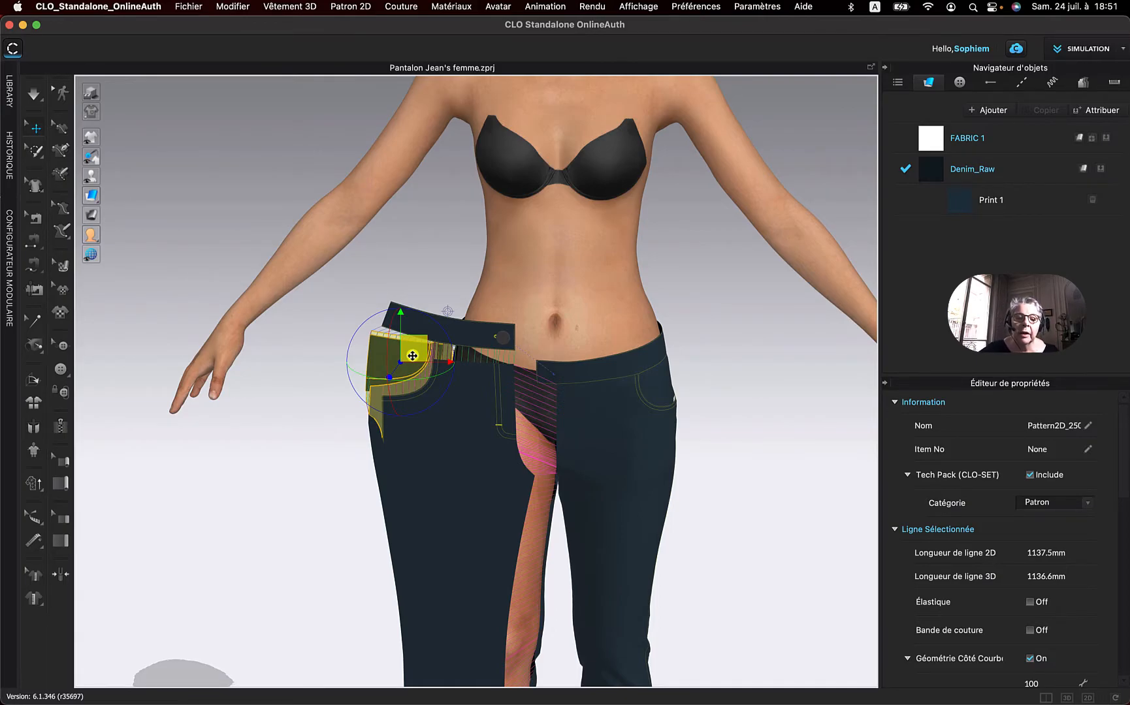
# Step: Set the simulation layer (Calque) of the detached front trouser panel to 1
pyautogui.click(446, 459)
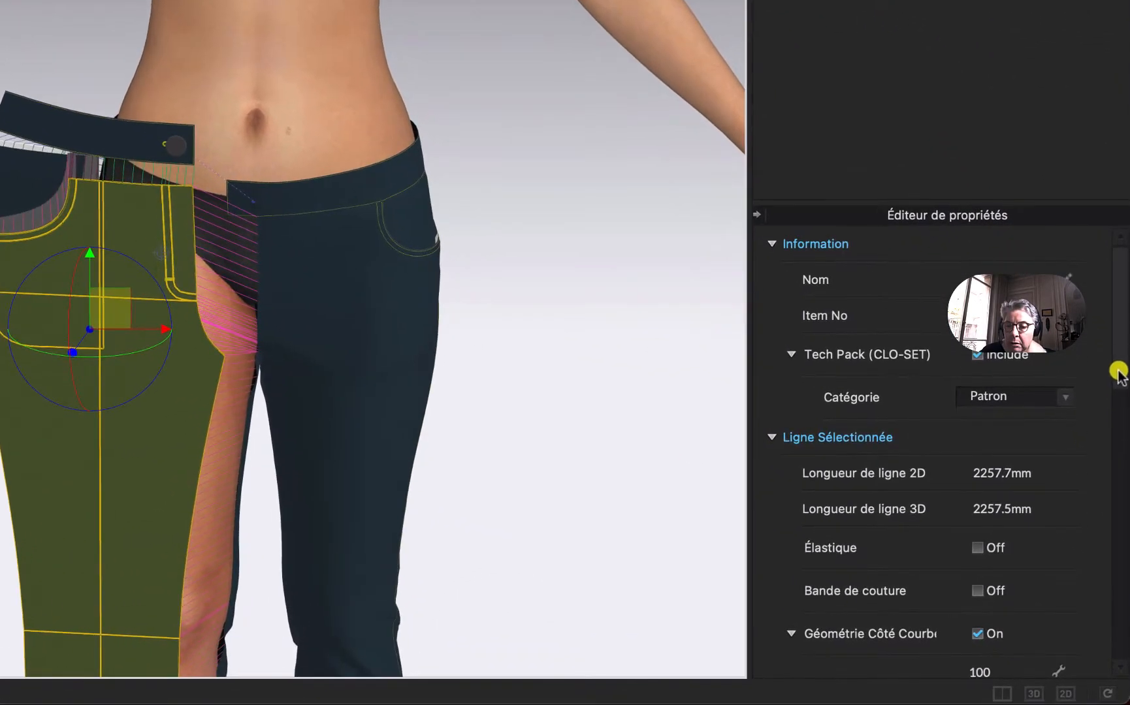
pyautogui.click(1121, 477)
pyautogui.moveTo(1117, 355); pyautogui.dragTo(1118, 515)
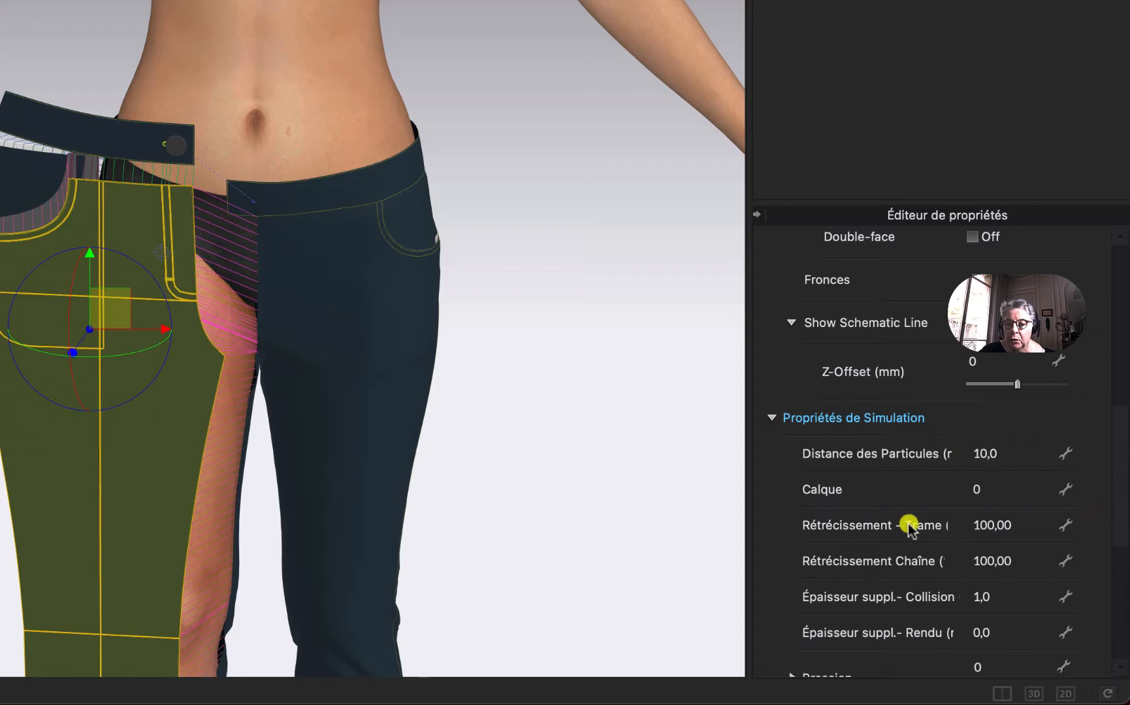
pyautogui.click(992, 491)
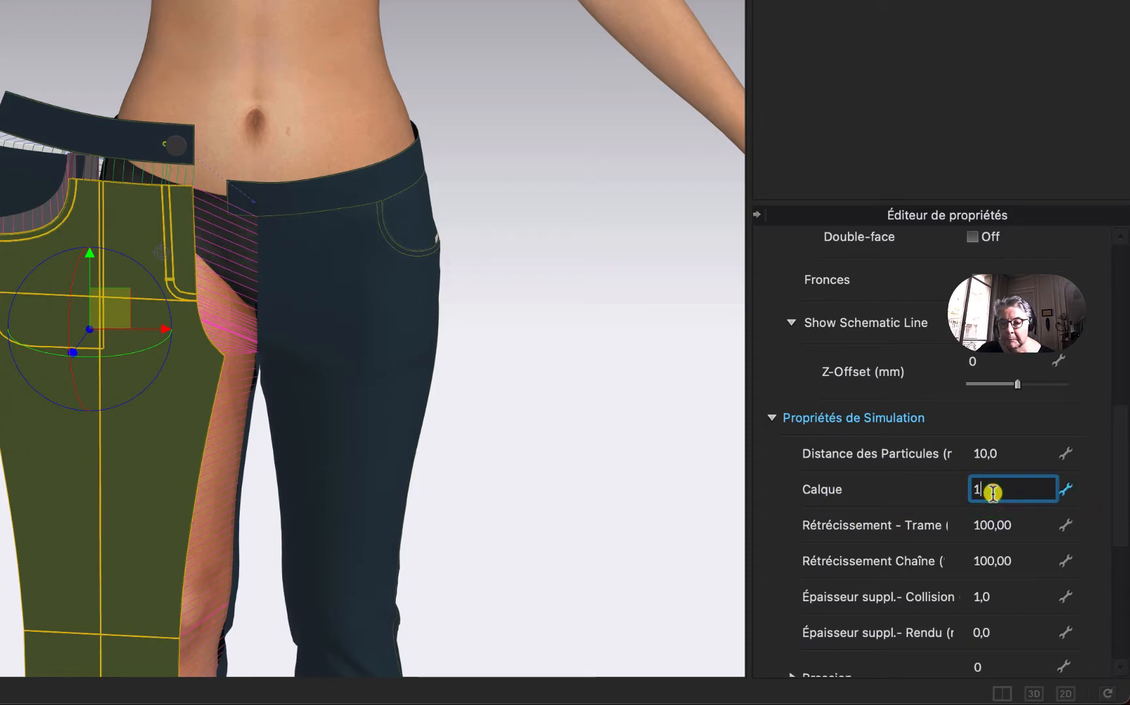
pyautogui.press('Return')
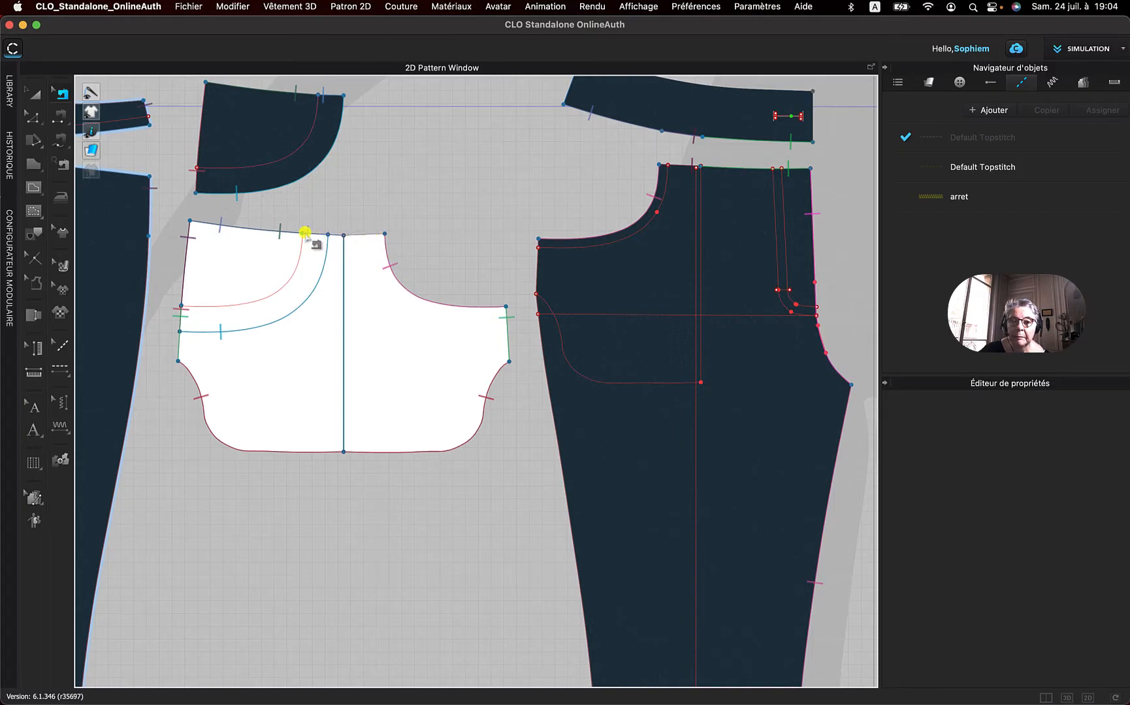
# Step: Sew together the two 32.3 mm top-edge segments on either side of the white pocket bag's central fold line
pyautogui.click(58, 119)
pyautogui.click(105, 116)
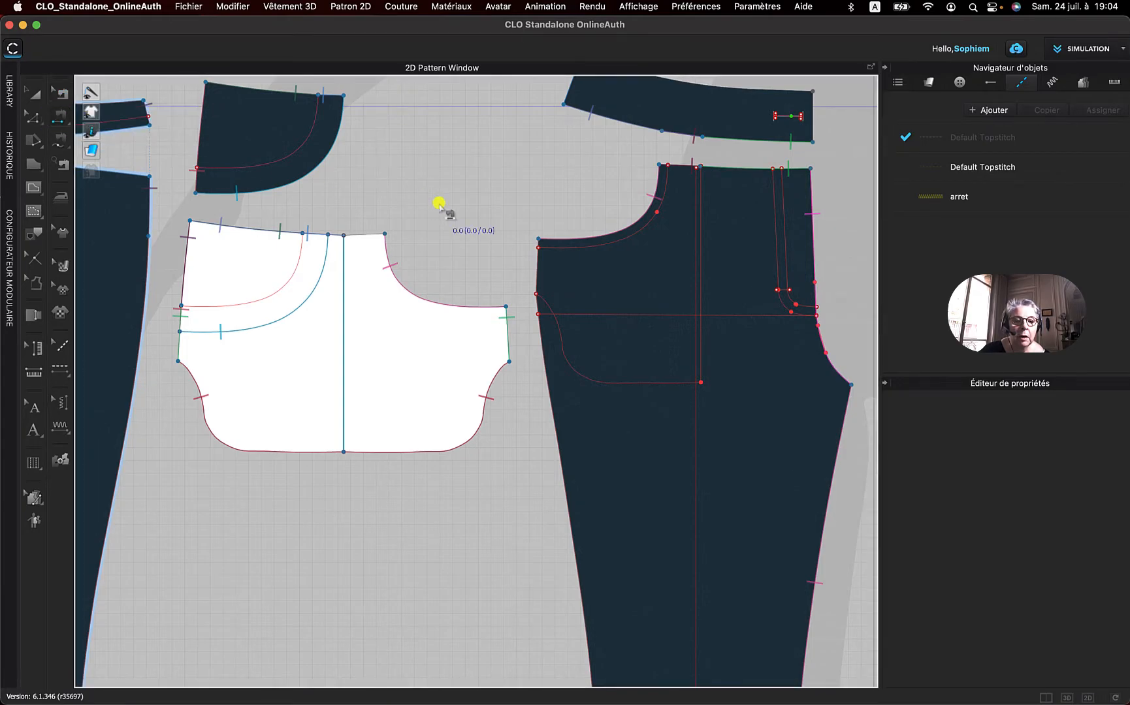
pyautogui.click(384, 234)
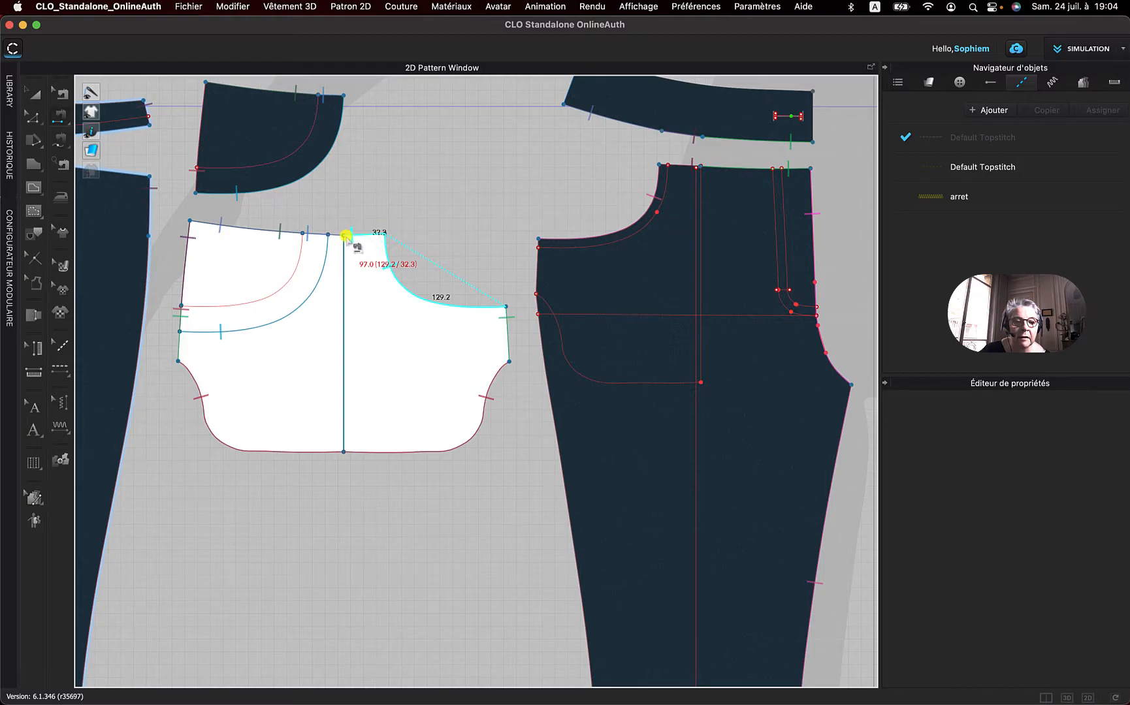
pyautogui.press('super+z')
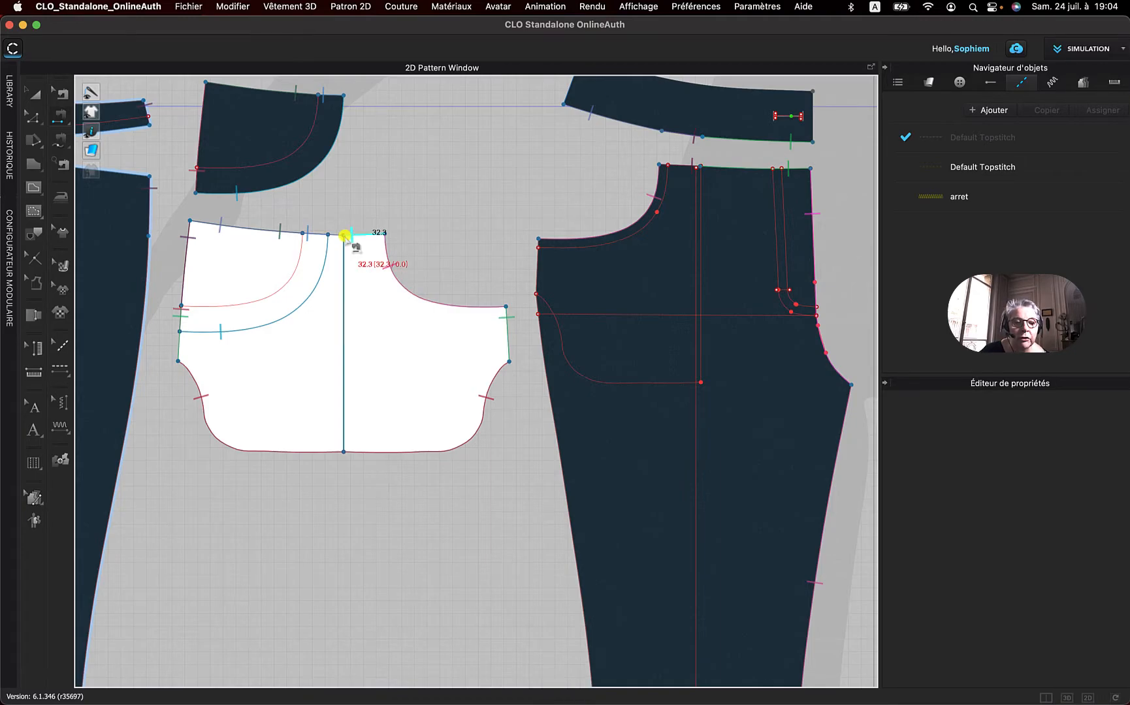
pyautogui.click(352, 234)
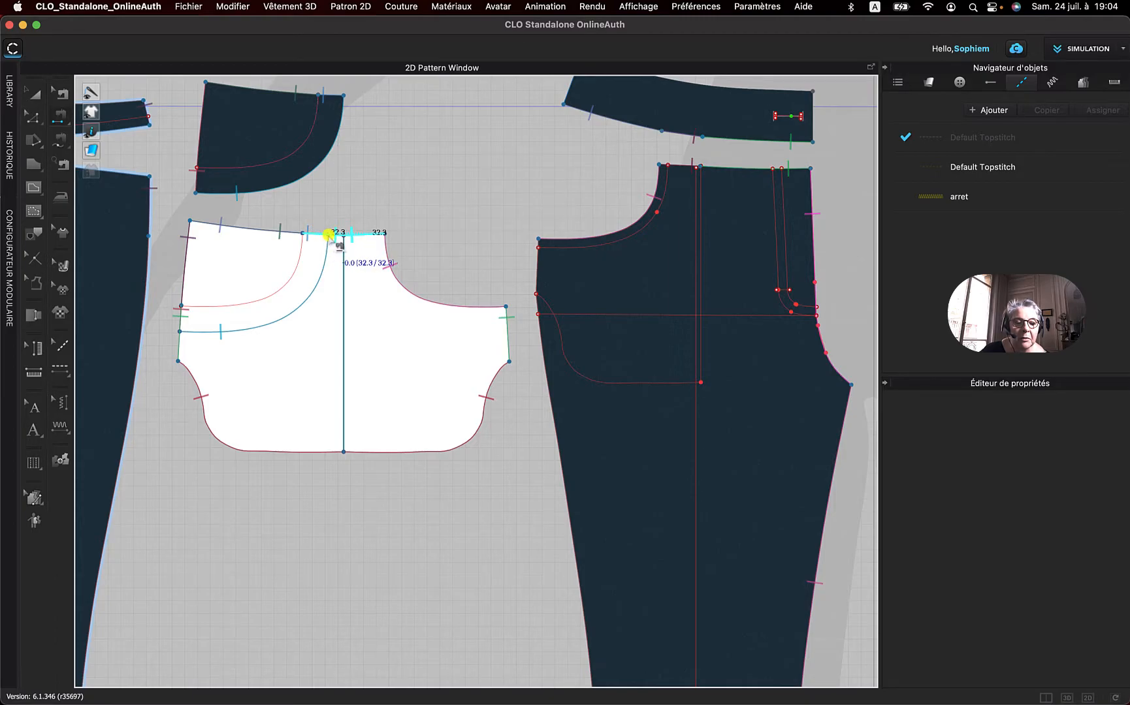
pyautogui.click(329, 233)
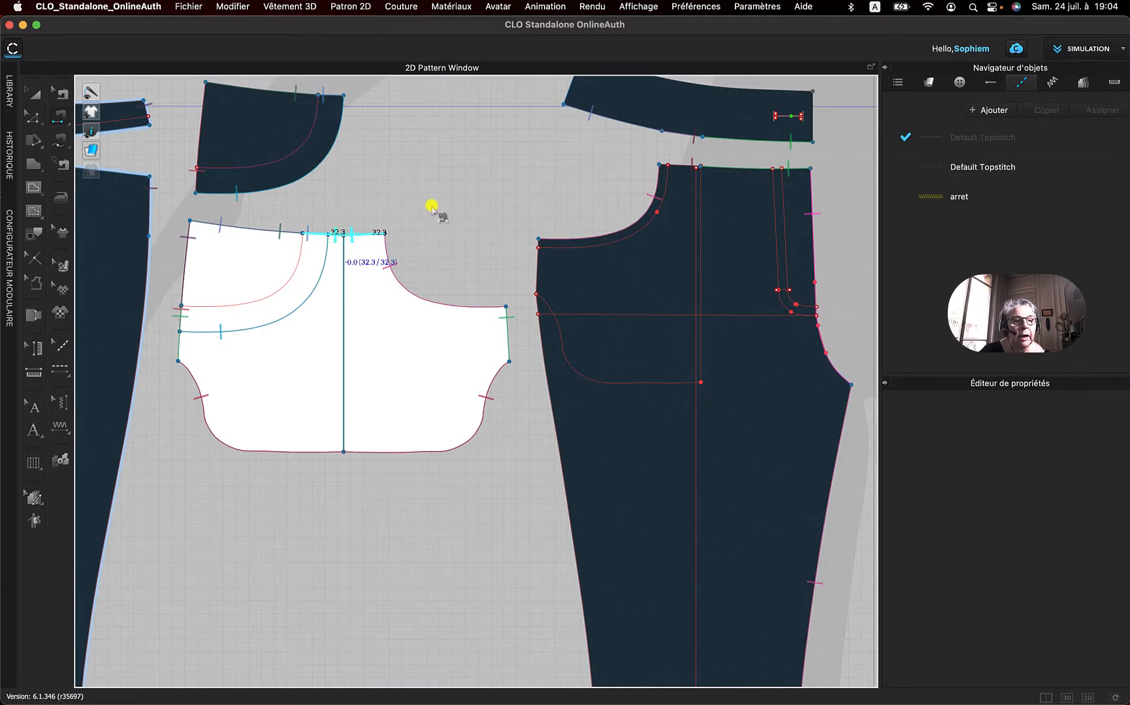
pyautogui.click(56, 111)
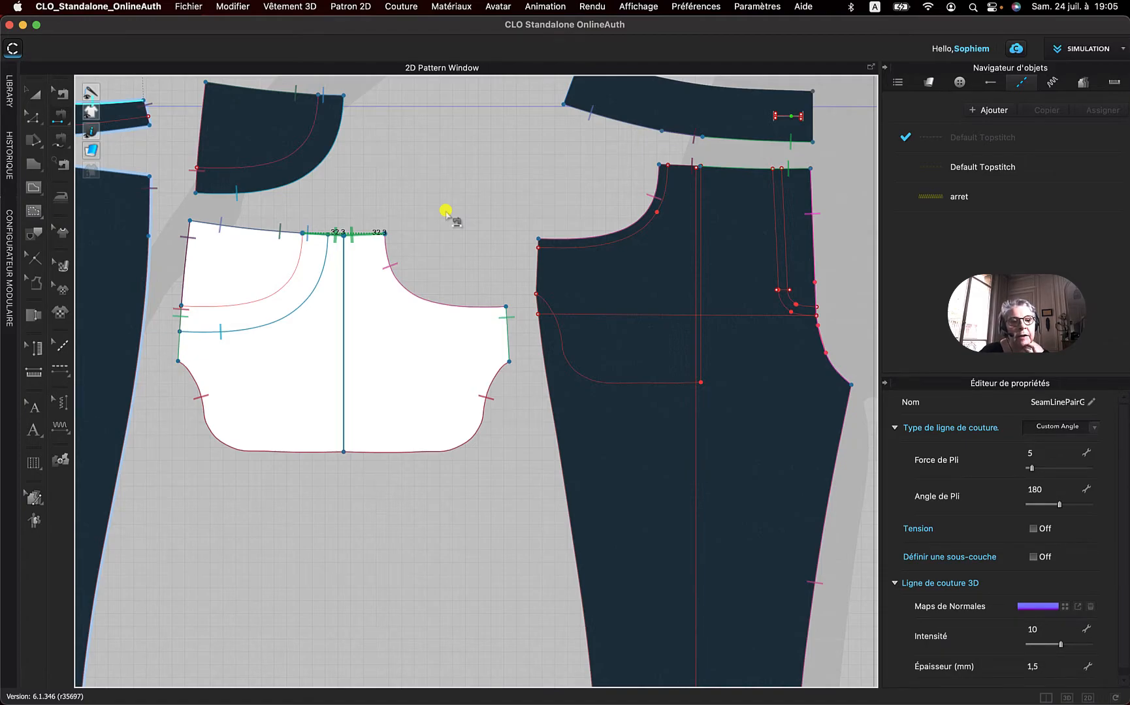
pyautogui.scroll(-4, 447, 209)
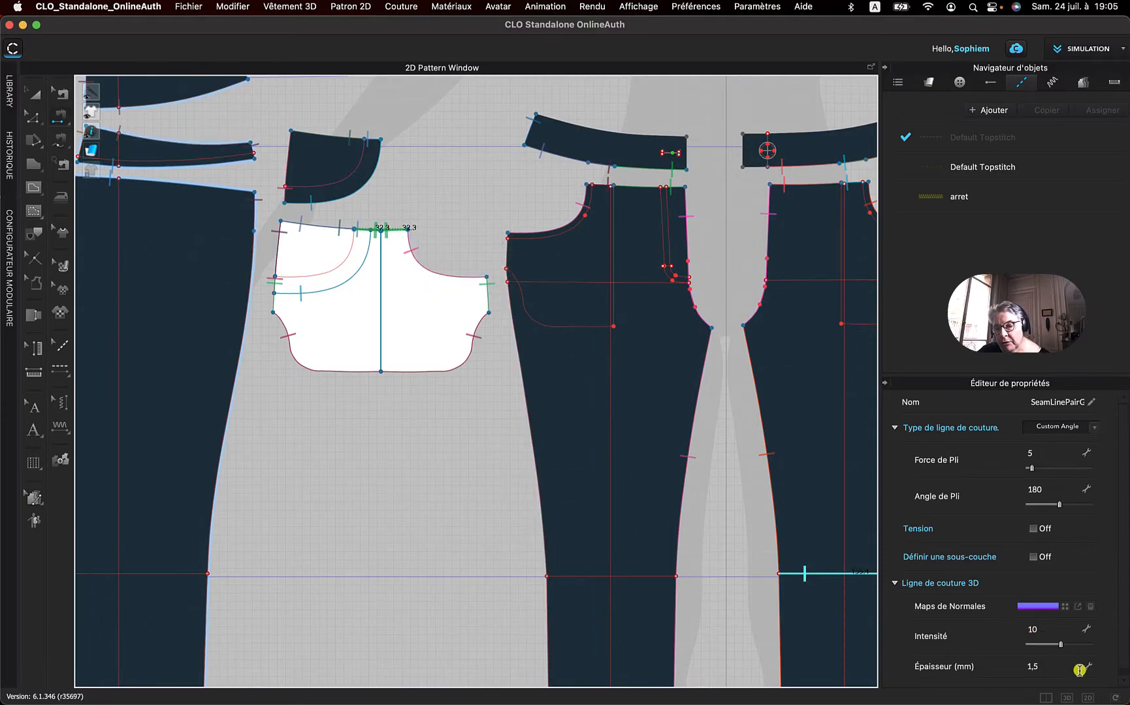
# Step: Simulate the jeans in 3D to join the detached front panel, waistband and pocket pieces on the avatar
pyautogui.click(1066, 697)
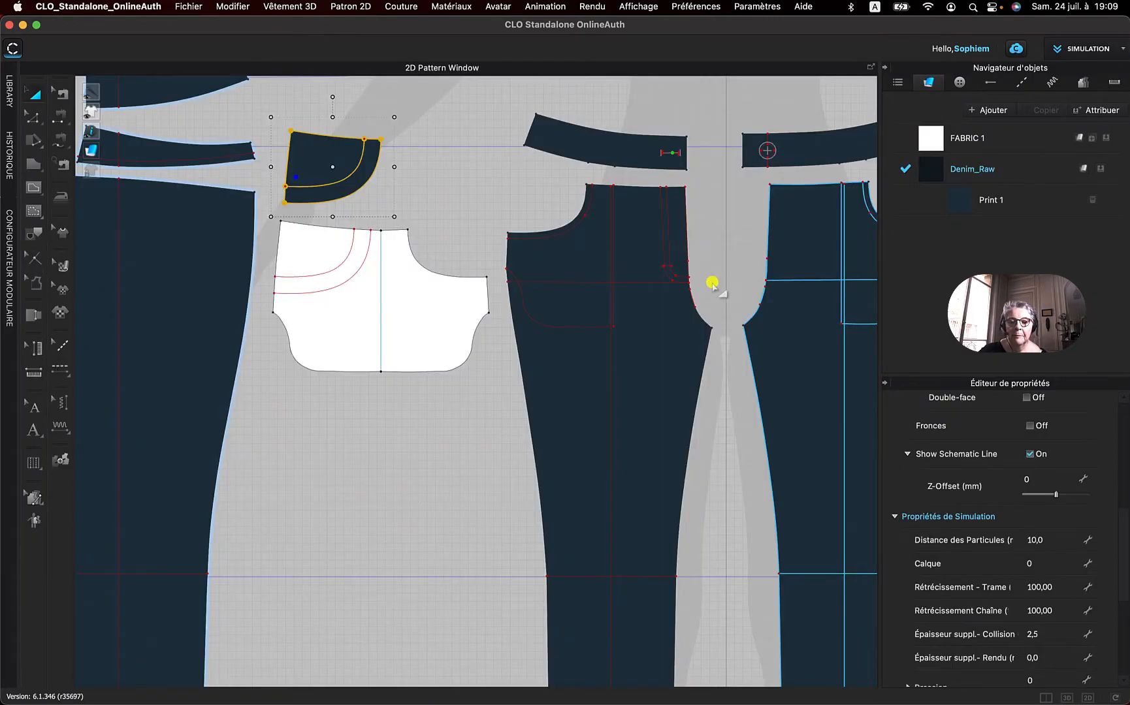
pyautogui.click(1067, 697)
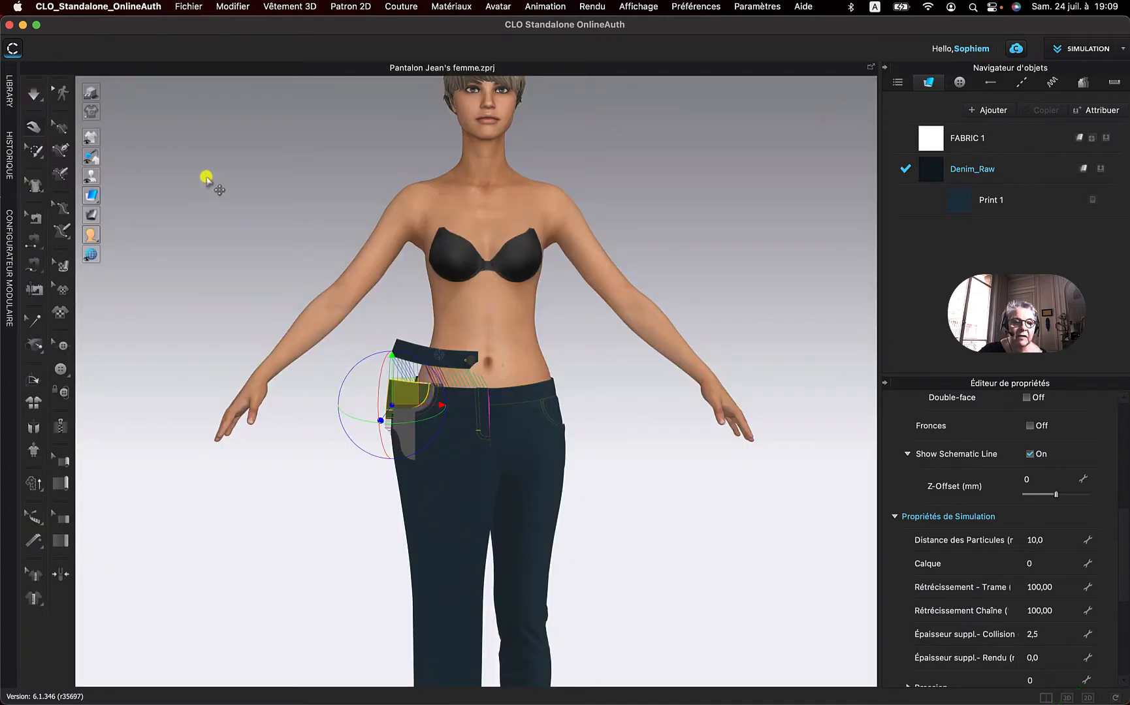
pyautogui.moveTo(208, 183)
pyautogui.mouseDown(button='right')
pyautogui.moveTo(253, 209)
pyautogui.moveTo(294, 207)
pyautogui.moveTo(194, 196)
pyautogui.moveTo(204, 198)
pyautogui.mouseUp(button='right')
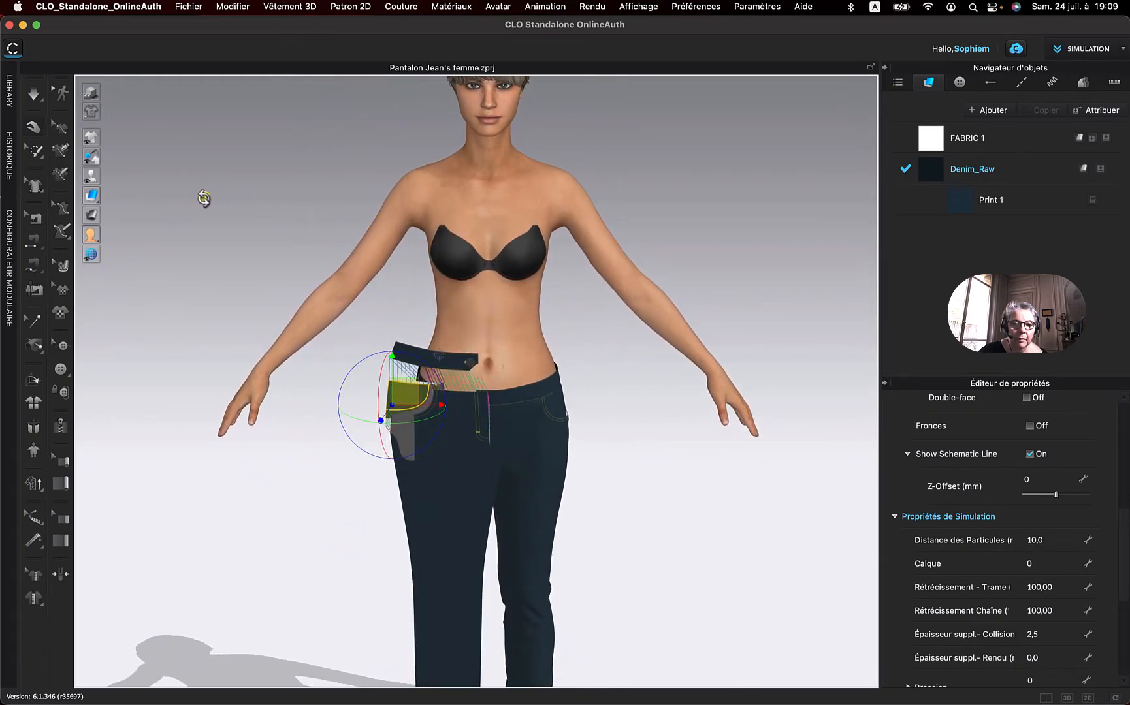
pyautogui.click(35, 96)
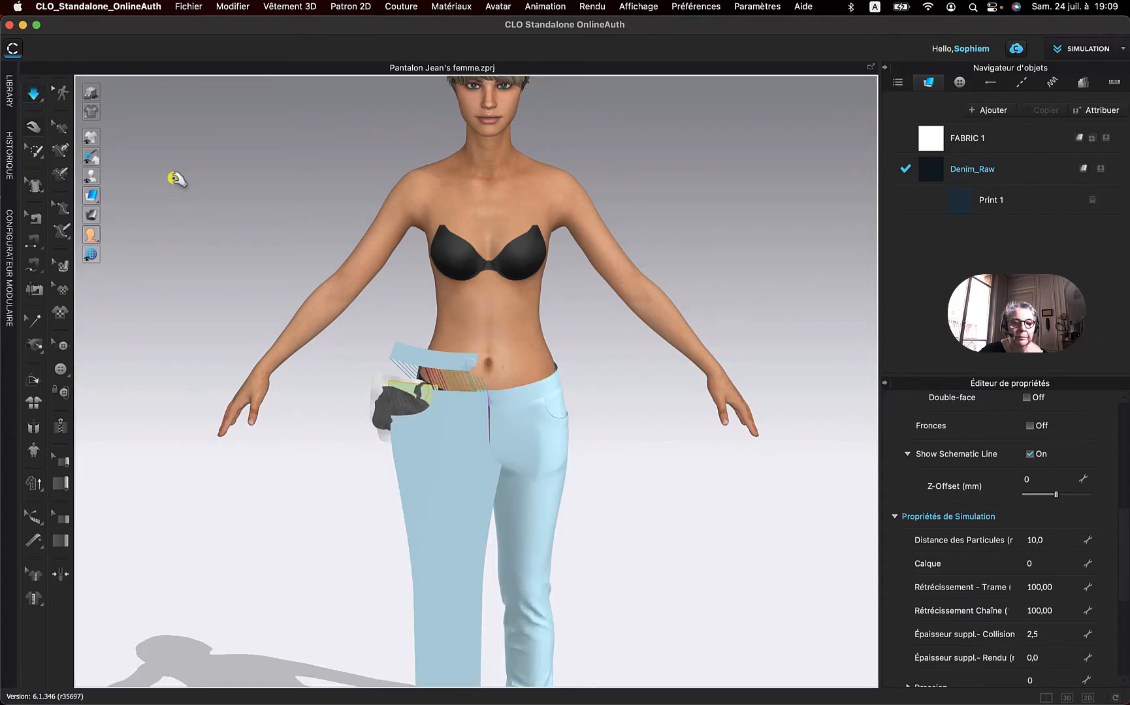
pyautogui.press('space')
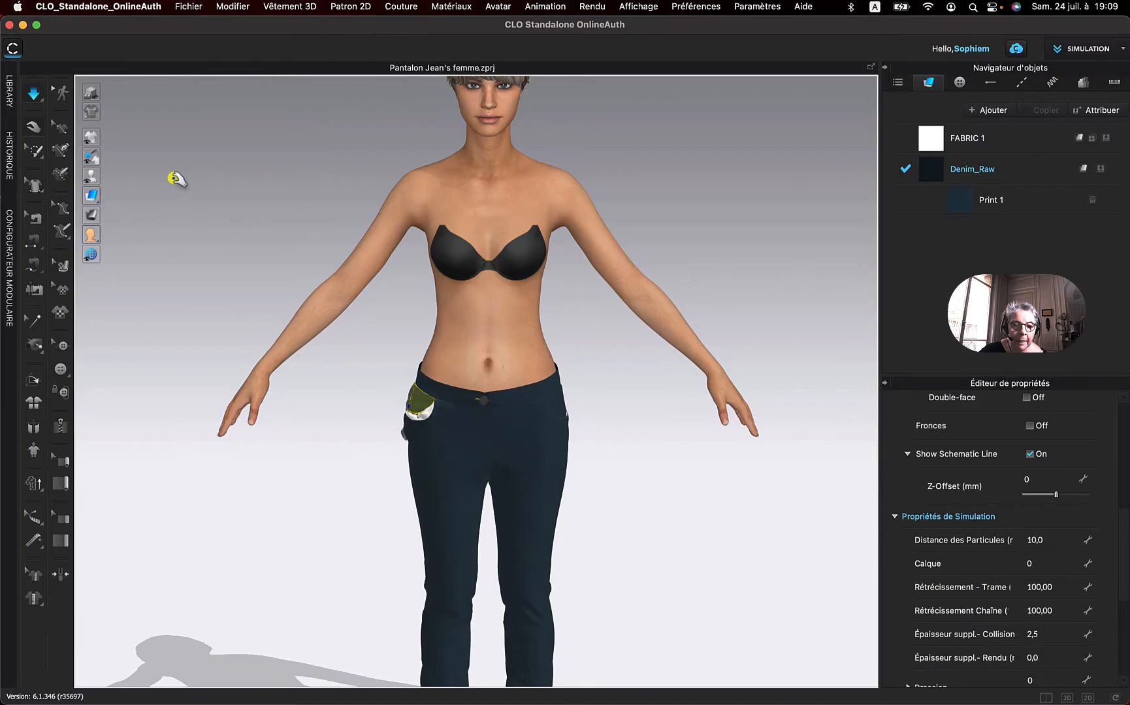
# Step: Pull the crumpled white pocket bag fabric inward at the front pocket opening during the simulation
pyautogui.click(380, 399)
pyautogui.moveTo(379, 399); pyautogui.dragTo(441, 399, button='right')
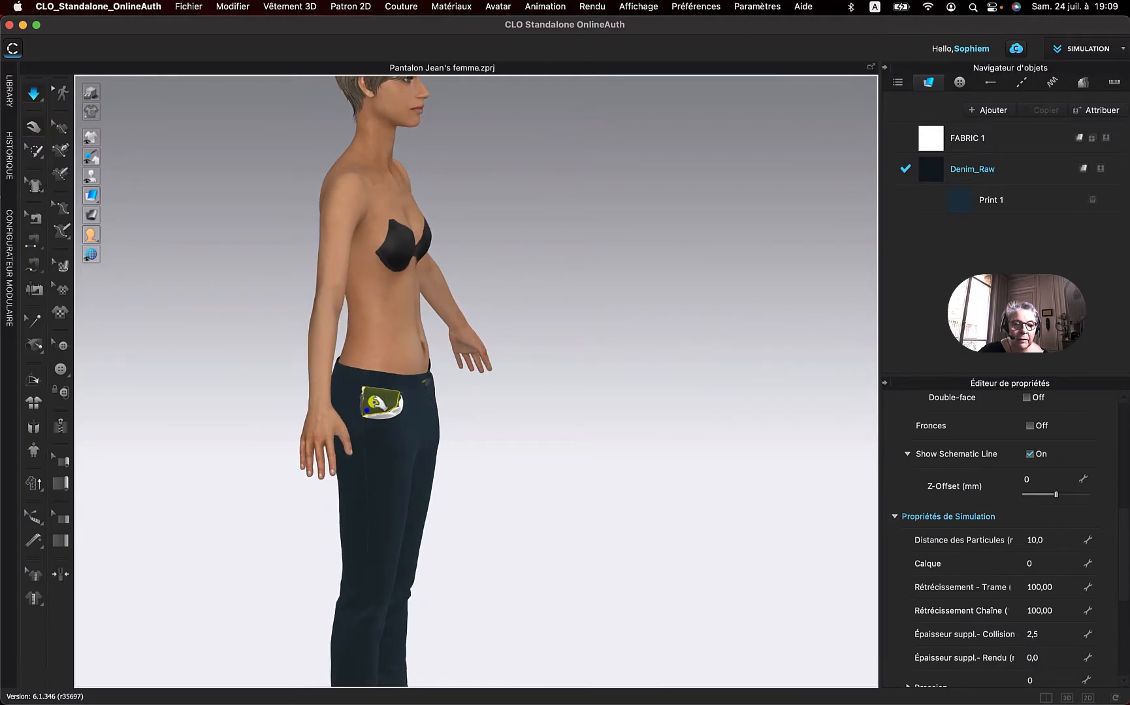
pyautogui.scroll(2, 377, 401)
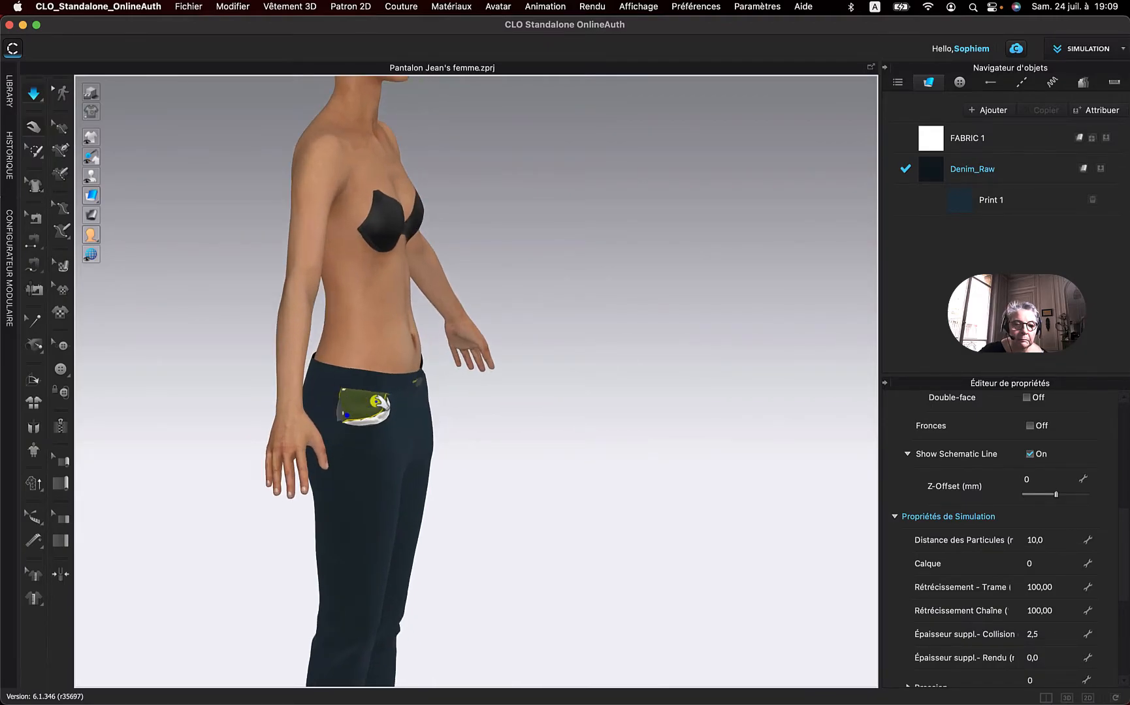
pyautogui.scroll(3, 379, 402)
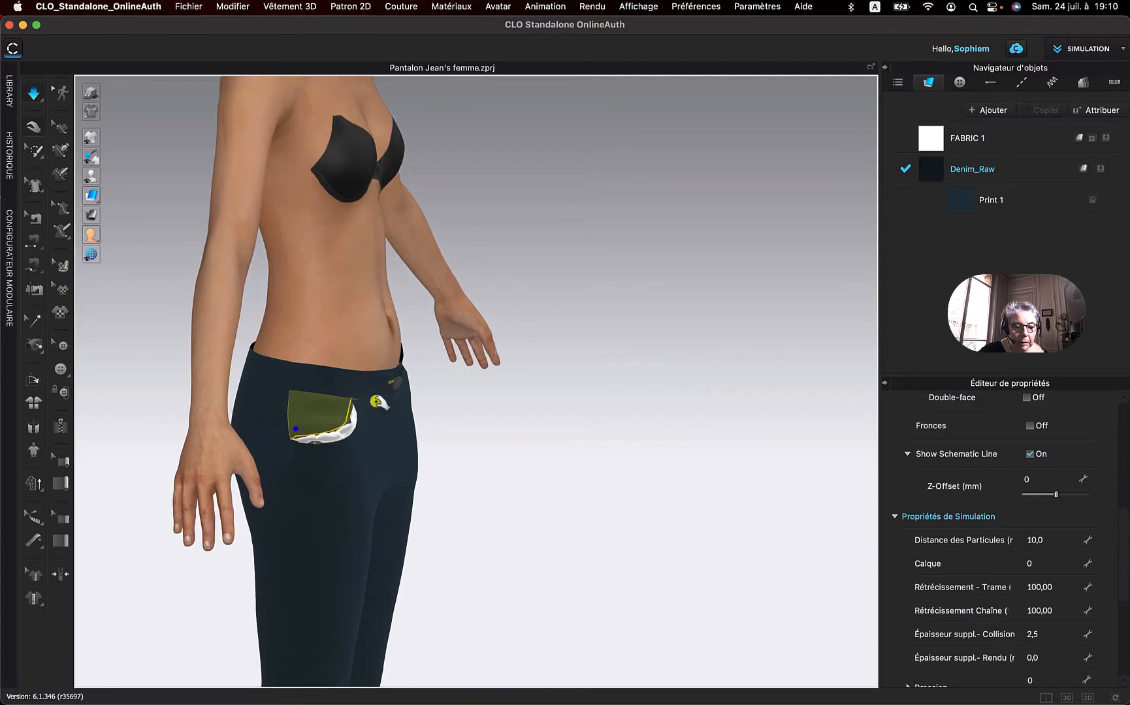
pyautogui.moveTo(319, 429); pyautogui.dragTo(371, 414)
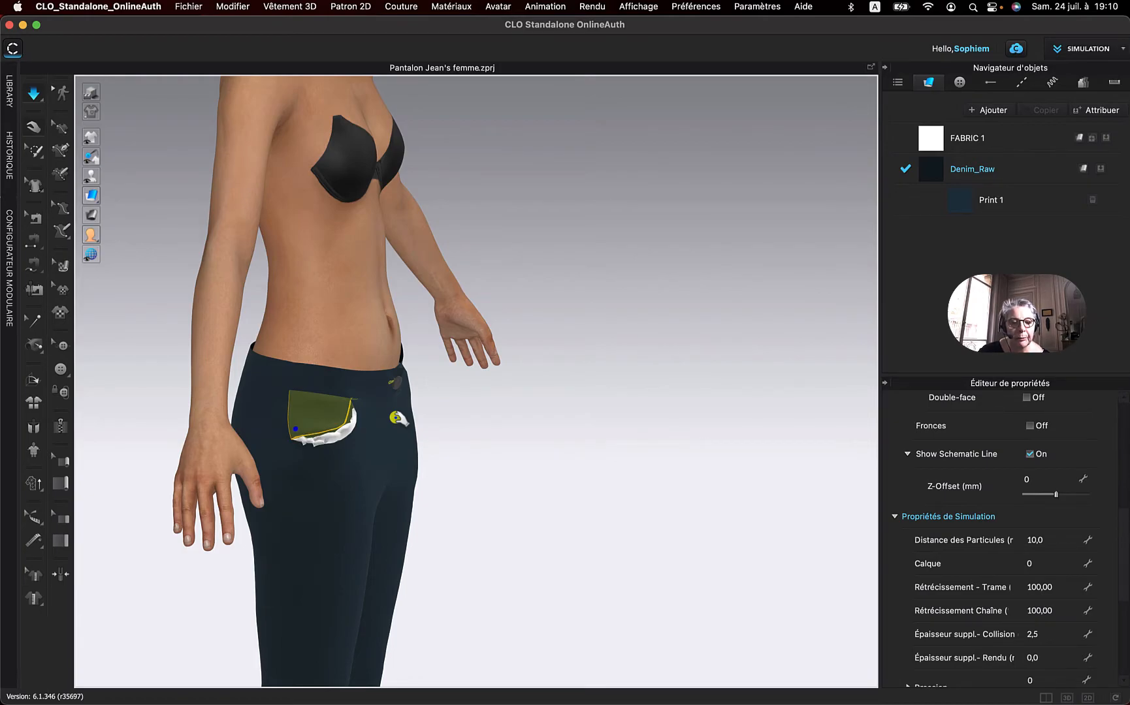
# Step: Hide the avatar and inspect the pocket bag inside the jeans from above the waistband
pyautogui.press('w')
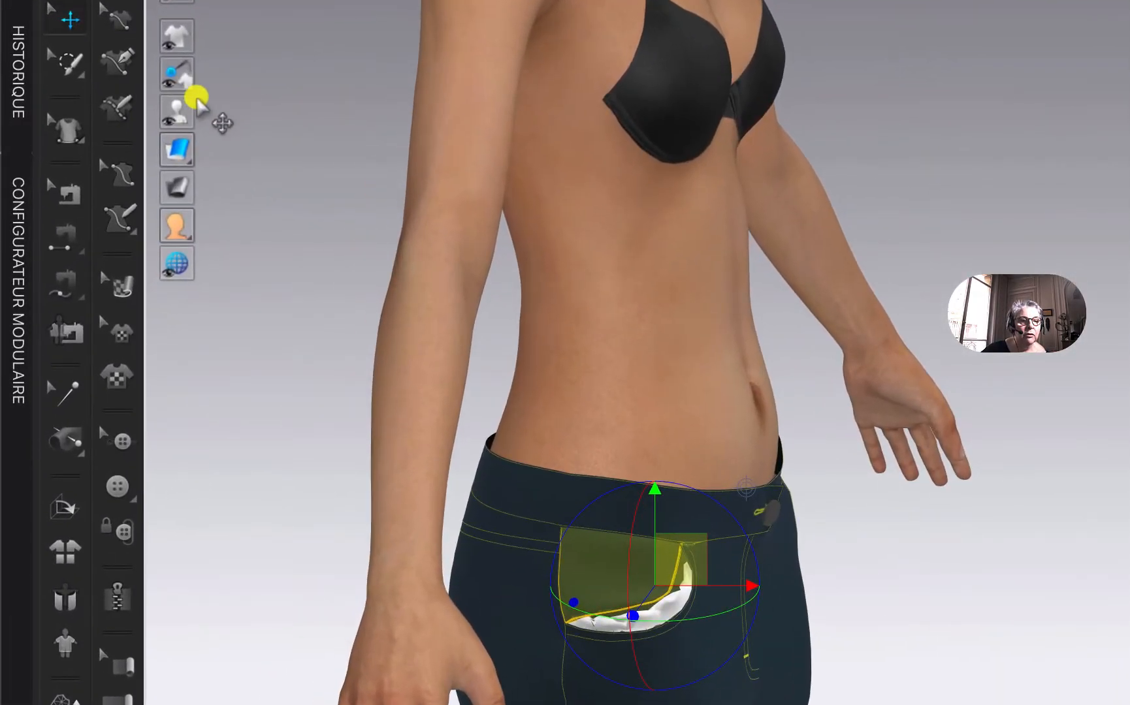
pyautogui.click(90, 176)
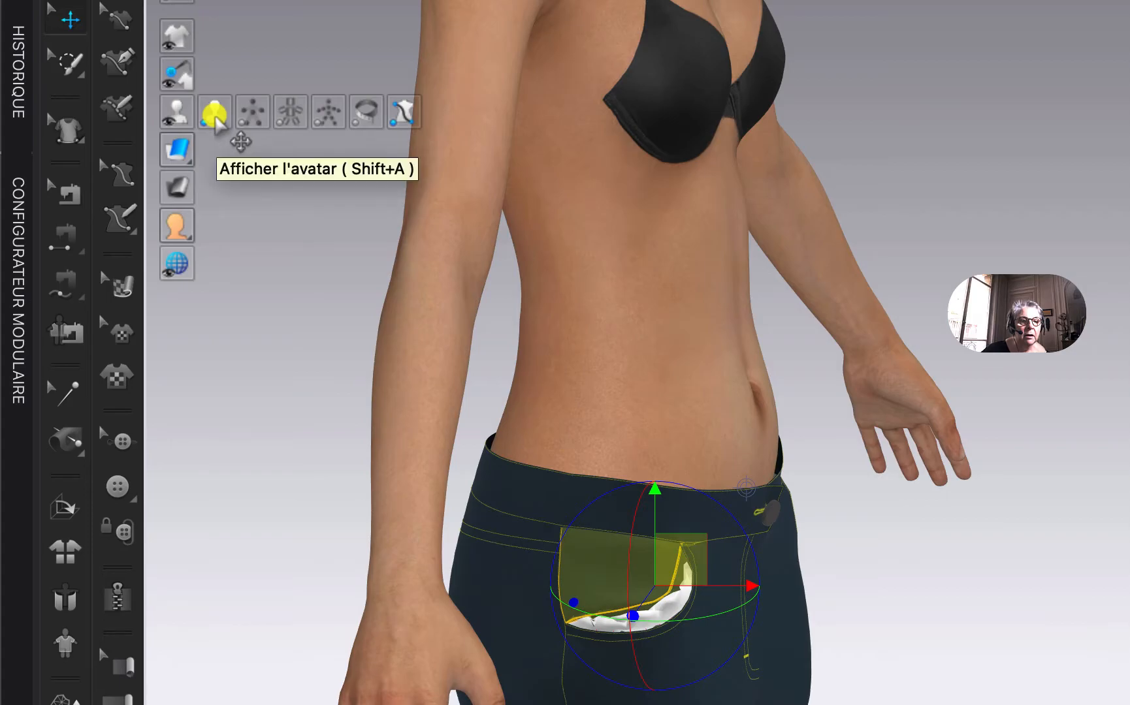
pyautogui.click(214, 116)
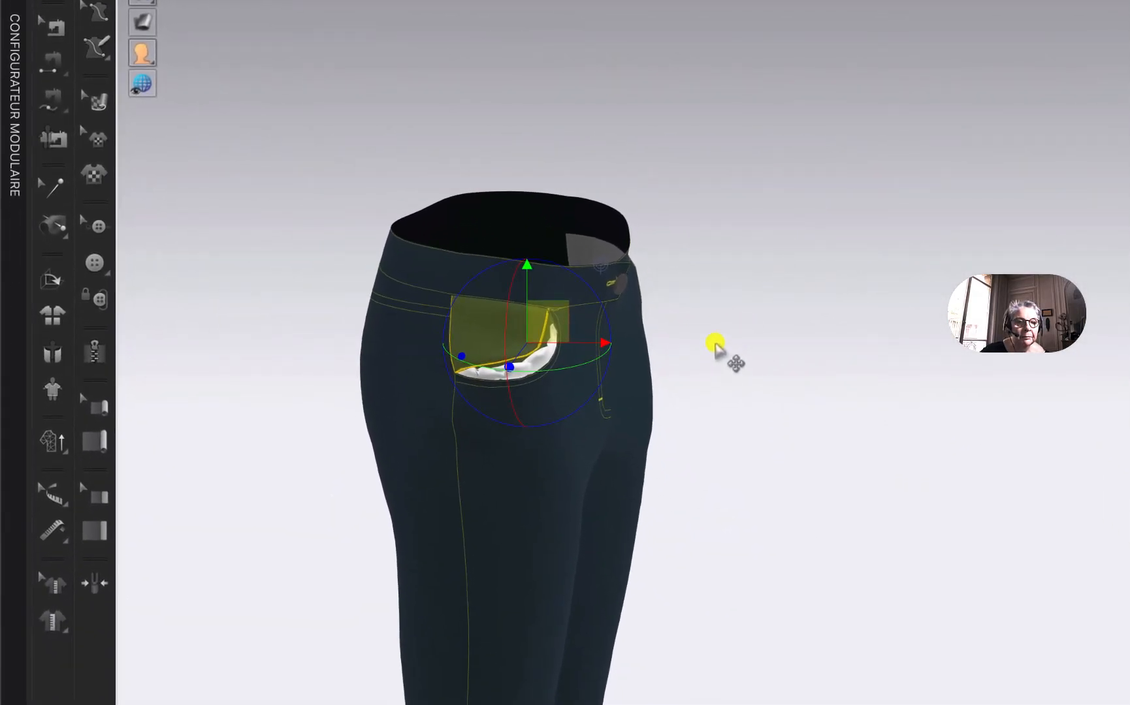
pyautogui.moveTo(716, 341)
pyautogui.mouseDown(button='right')
pyautogui.moveTo(779, 405)
pyautogui.moveTo(905, 401)
pyautogui.moveTo(941, 383)
pyautogui.moveTo(938, 372)
pyautogui.moveTo(959, 391)
pyautogui.moveTo(944, 388)
pyautogui.mouseUp(button='right')
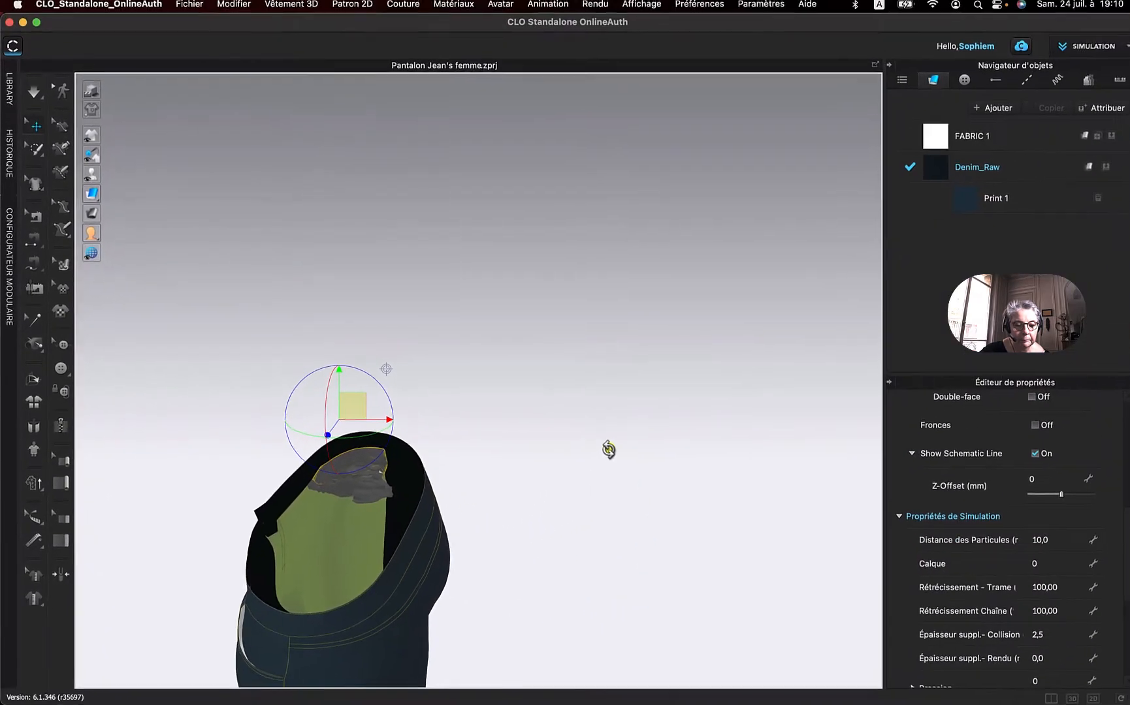
pyautogui.moveTo(539, 453); pyautogui.dragTo(692, 327, button='right')
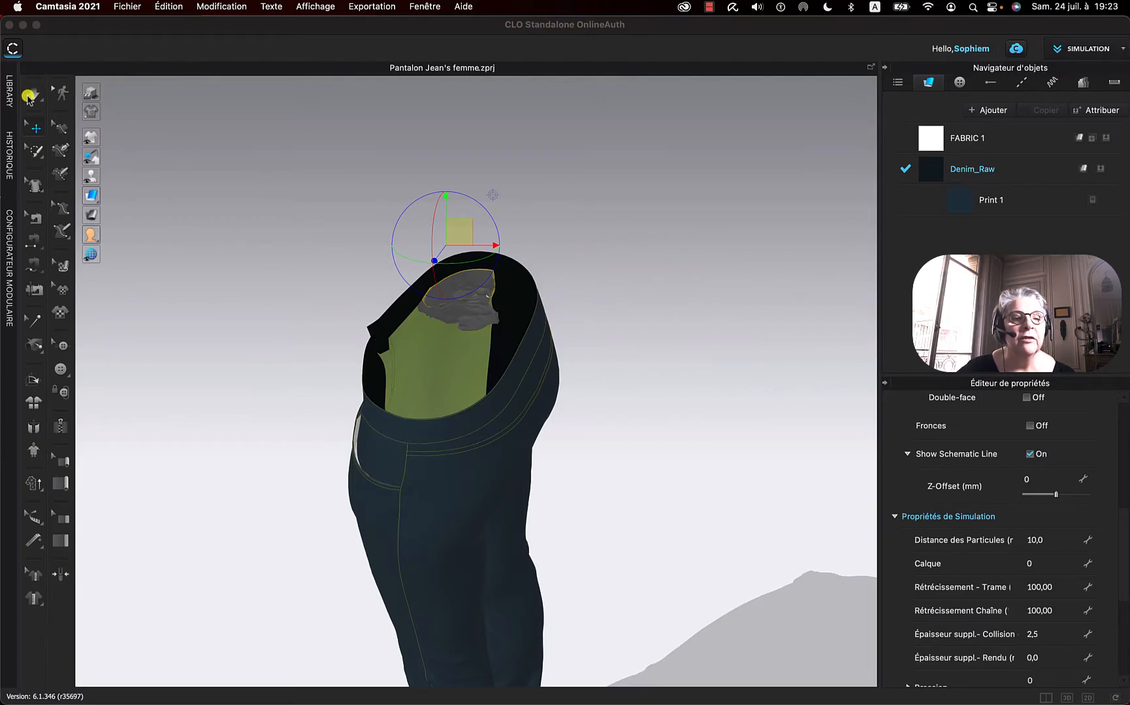
# Step: Simulate and pull the crumpled pocket bag downward at several points inside the front panel to smooth it out
pyautogui.click(32, 98)
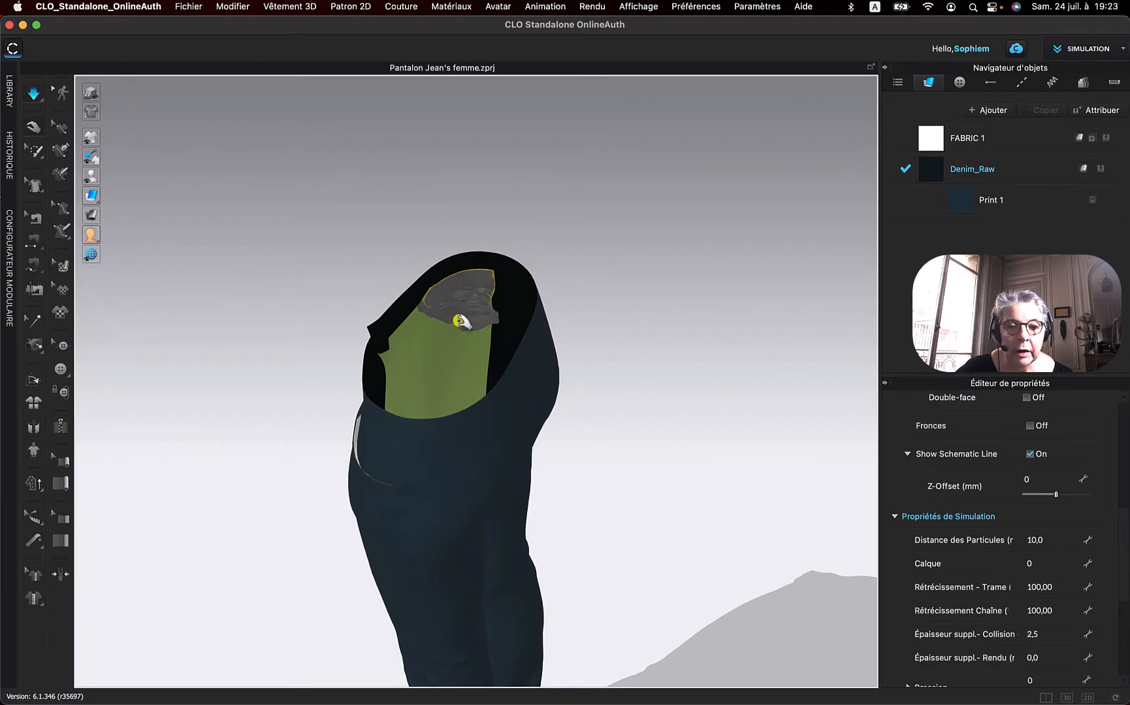
pyautogui.moveTo(461, 320); pyautogui.dragTo(463, 386)
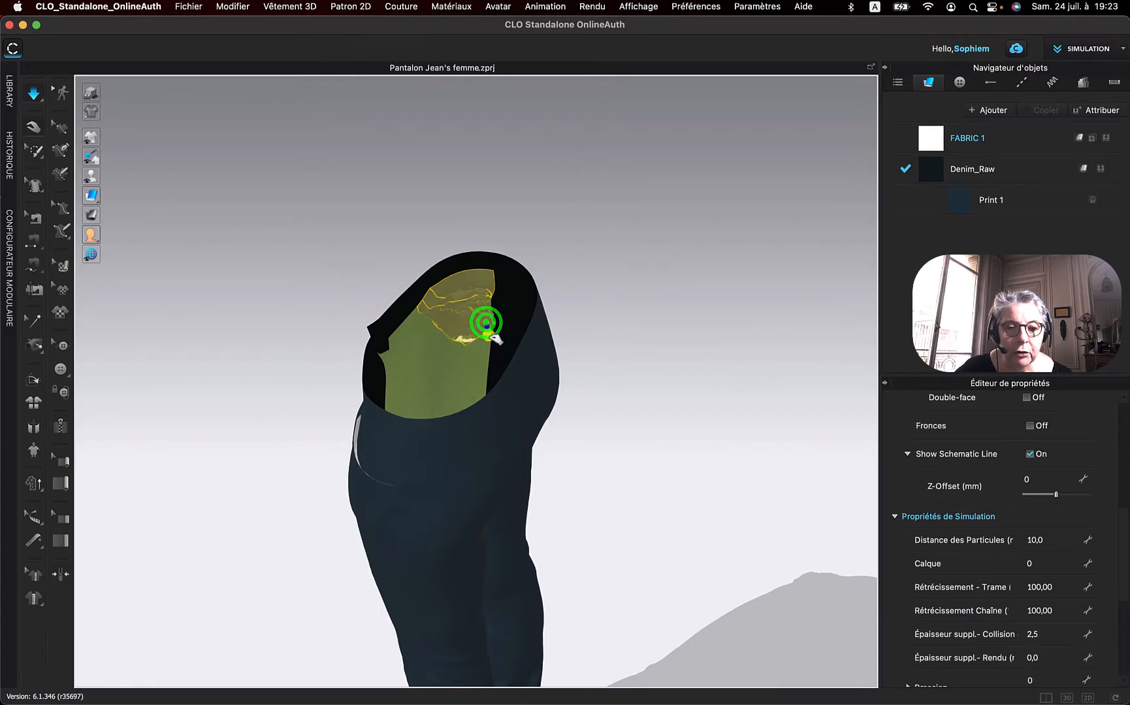
pyautogui.moveTo(493, 343); pyautogui.dragTo(493, 385)
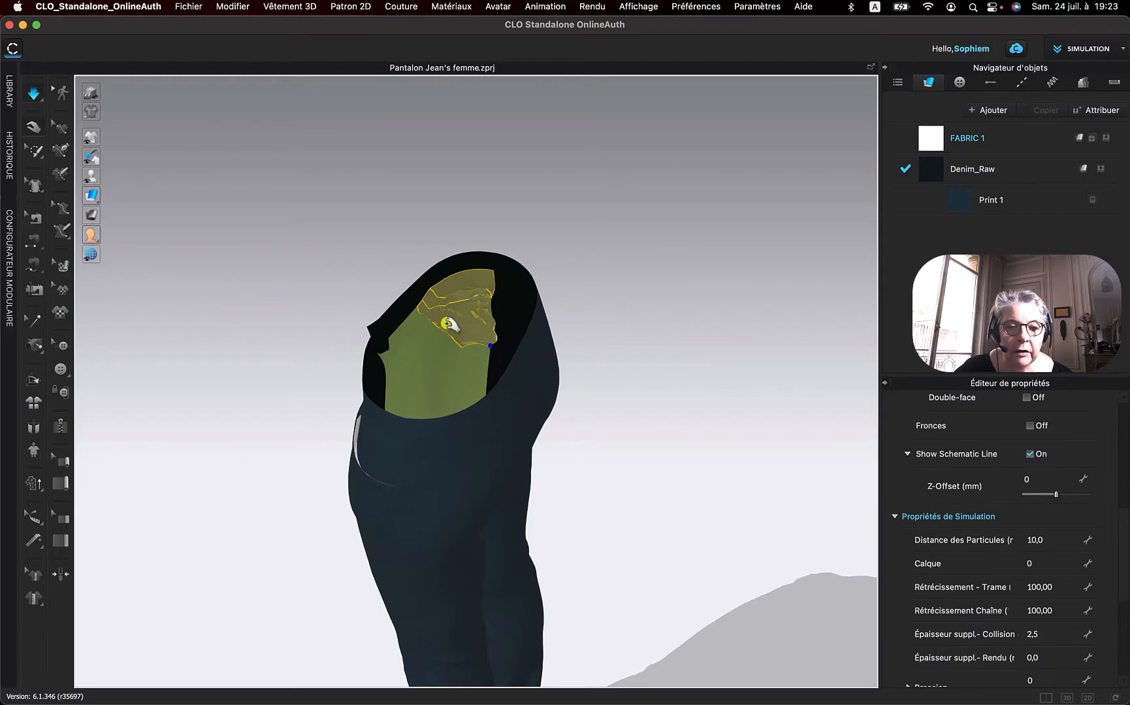
pyautogui.moveTo(444, 339); pyautogui.dragTo(422, 380)
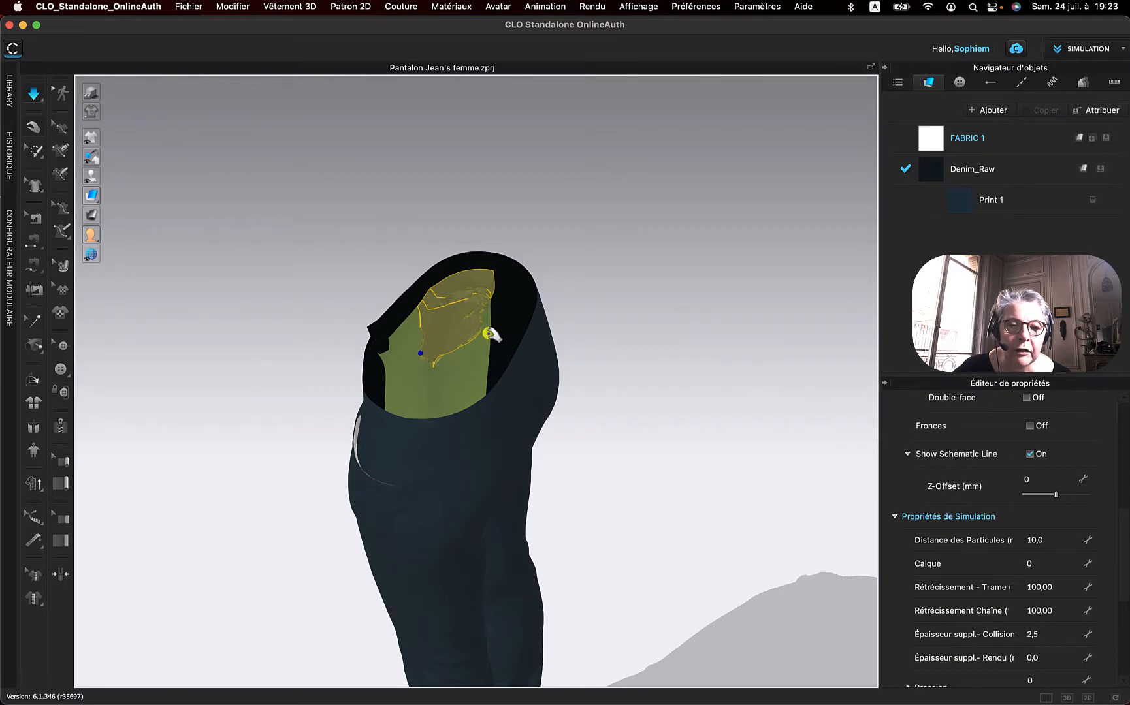
pyautogui.moveTo(481, 325); pyautogui.dragTo(483, 390)
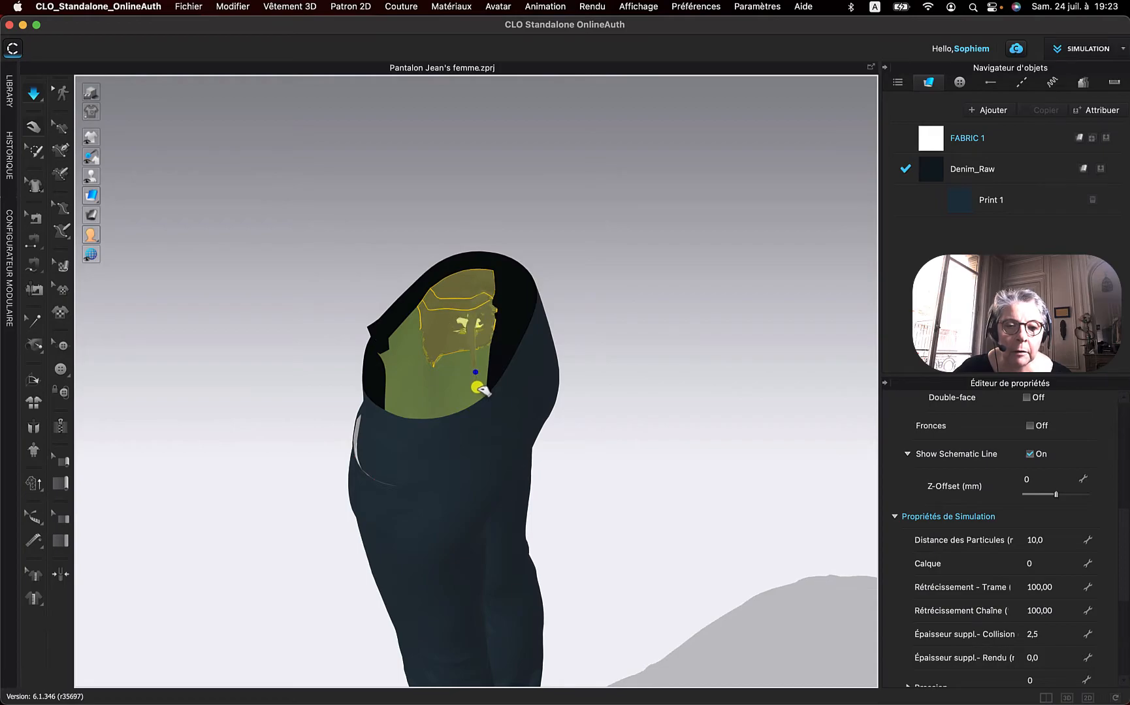
pyautogui.moveTo(444, 333); pyautogui.dragTo(460, 408)
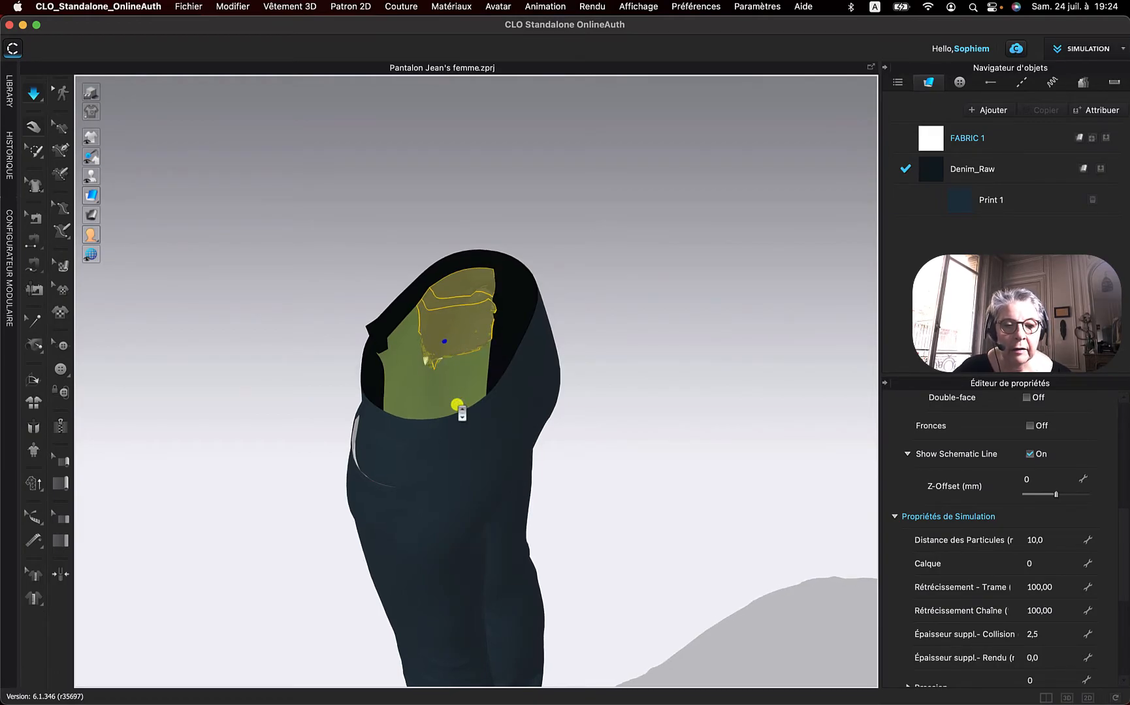
# Step: Try to superimpose the pocket bag with Superposer (En-dessous), and simulate while pulling the fabric downward
pyautogui.moveTo(354, 259)
pyautogui.mouseDown(button='right')
pyautogui.moveTo(480, 240)
pyautogui.moveTo(331, 244)
pyautogui.moveTo(348, 255)
pyautogui.mouseUp(button='right')
pyautogui.click(431, 312)
pyautogui.rightClick(431, 312)
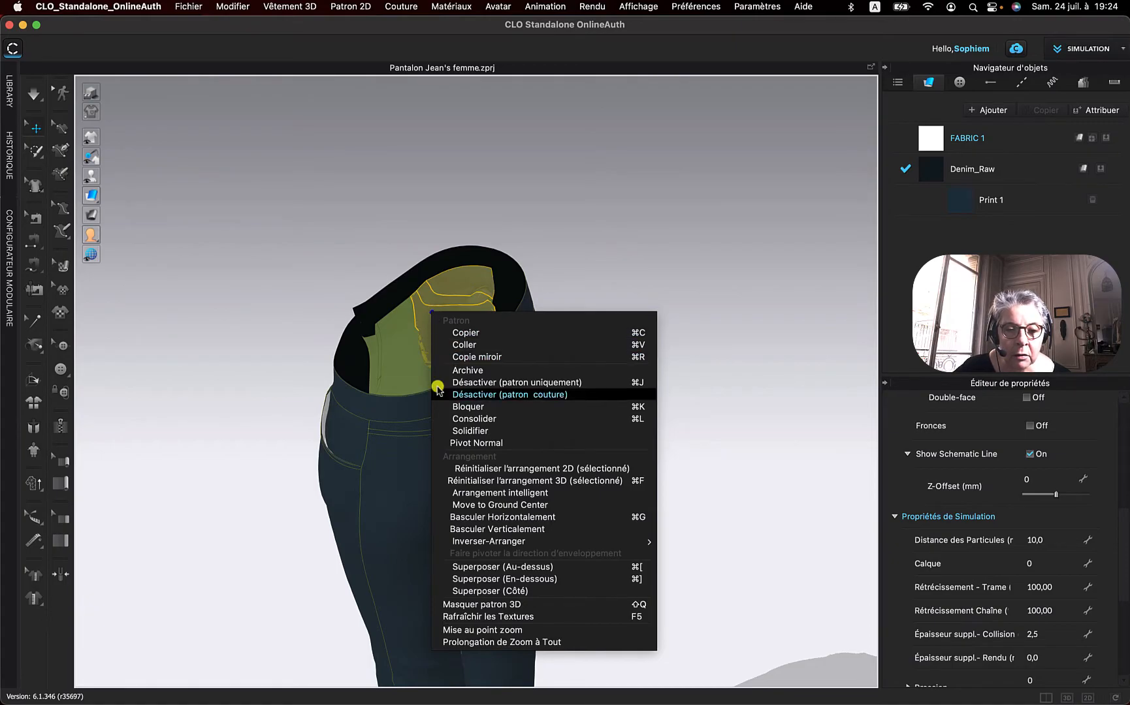
pyautogui.click(497, 579)
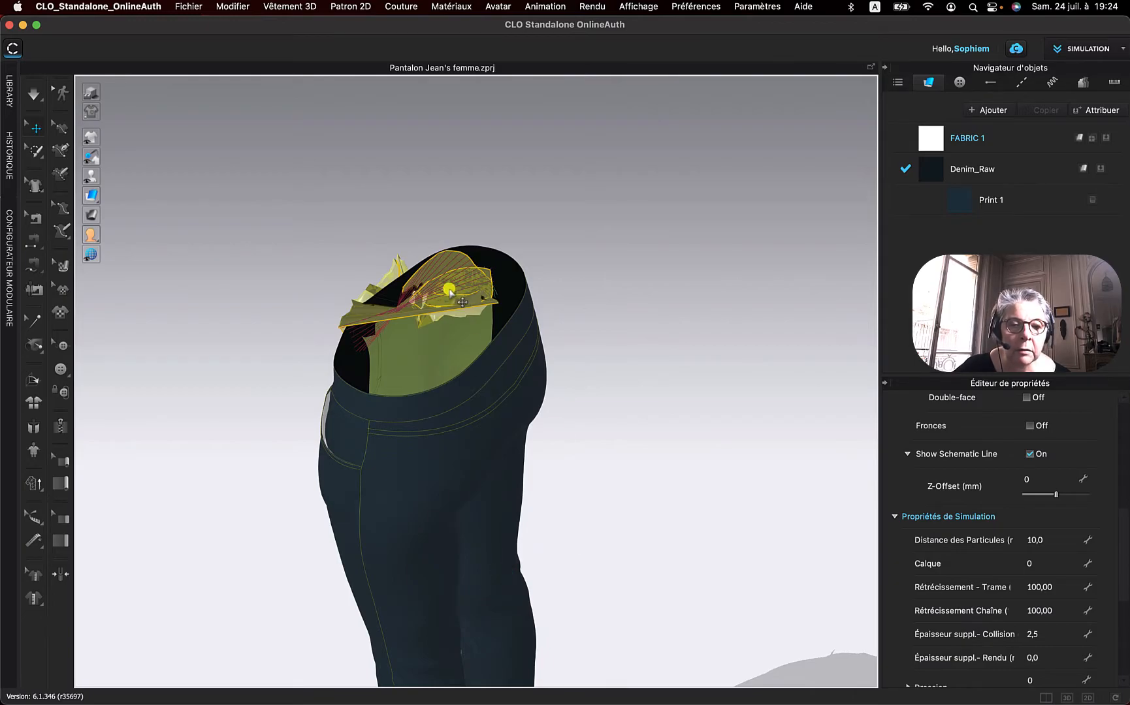
pyautogui.click(30, 93)
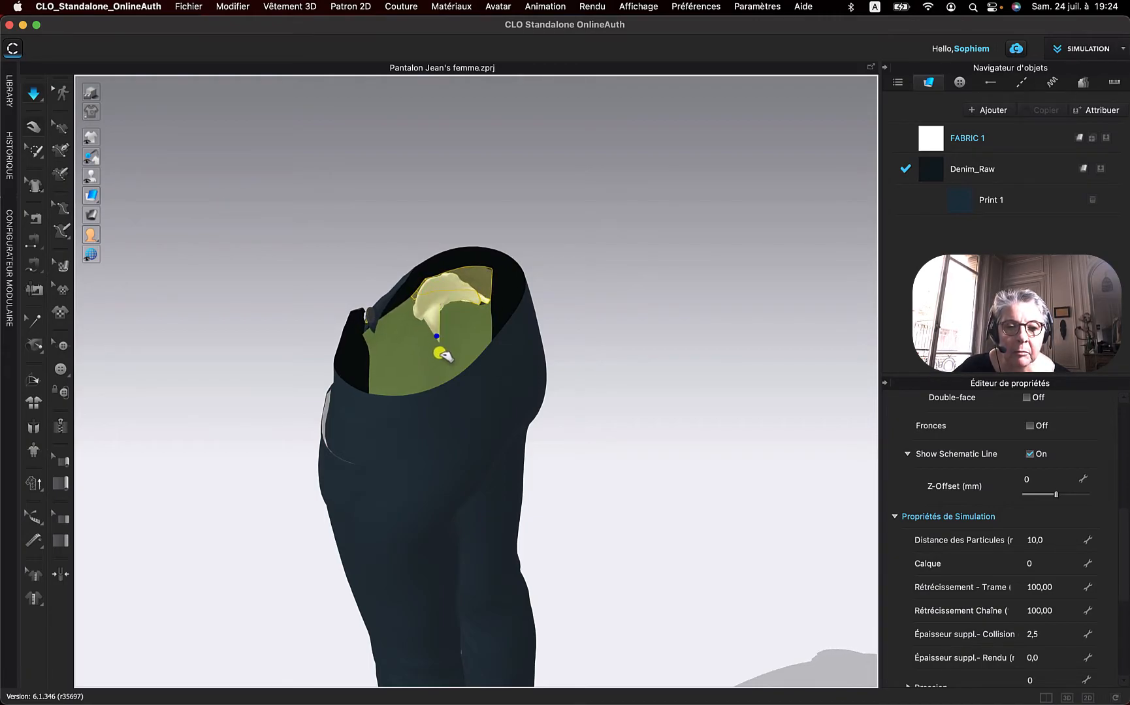
pyautogui.moveTo(447, 373); pyautogui.dragTo(447, 386)
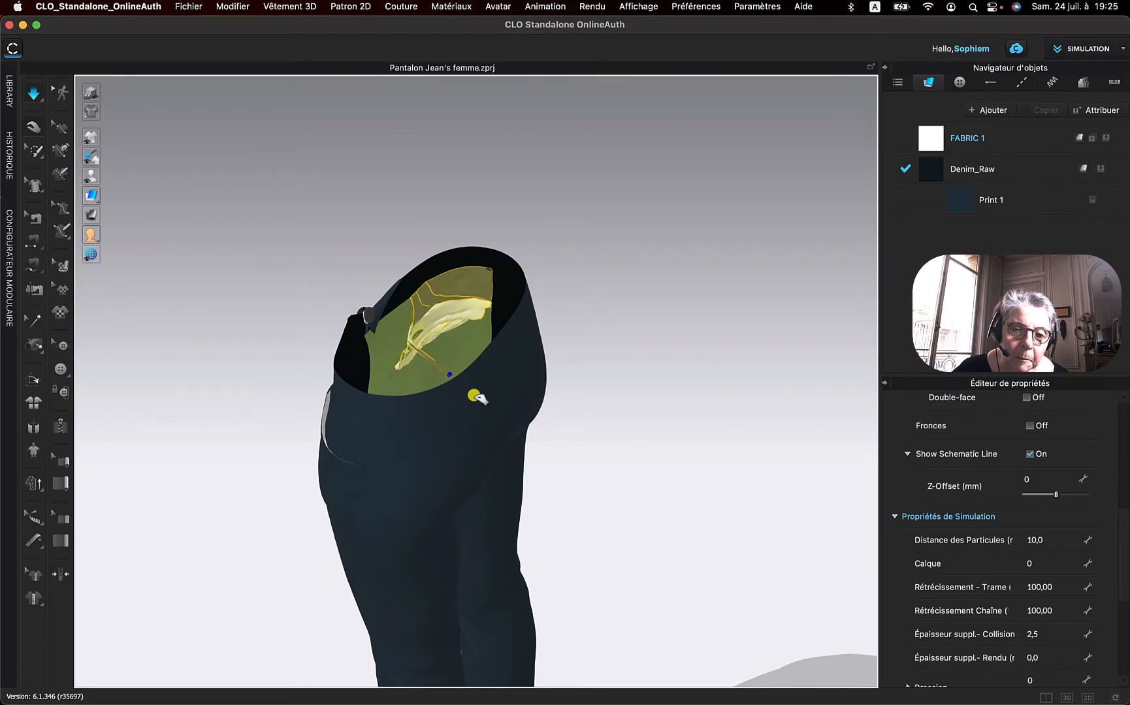
# Step: Revert to the history state before Superposer (En-dessous) and restart the simulation
pyautogui.rightClick(453, 306)
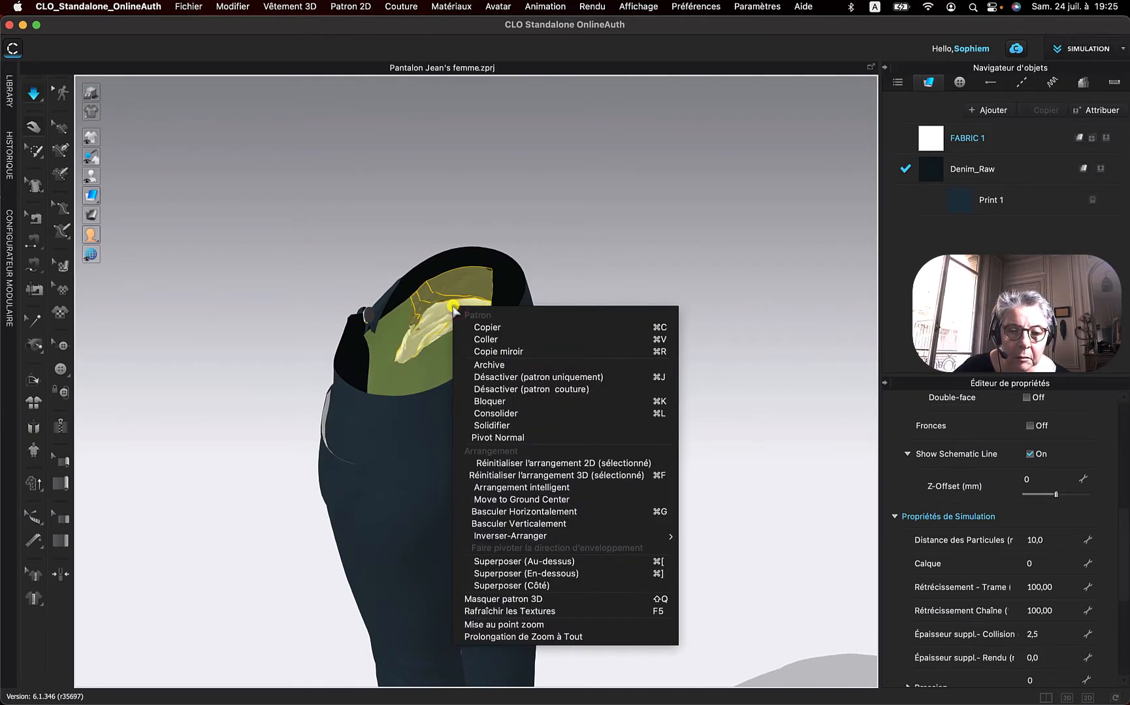
pyautogui.click(314, 287)
pyautogui.moveTo(313, 278)
pyautogui.mouseDown(button='right')
pyautogui.moveTo(450, 249)
pyautogui.moveTo(287, 264)
pyautogui.moveTo(296, 281)
pyautogui.mouseUp(button='right')
pyautogui.click(8, 172)
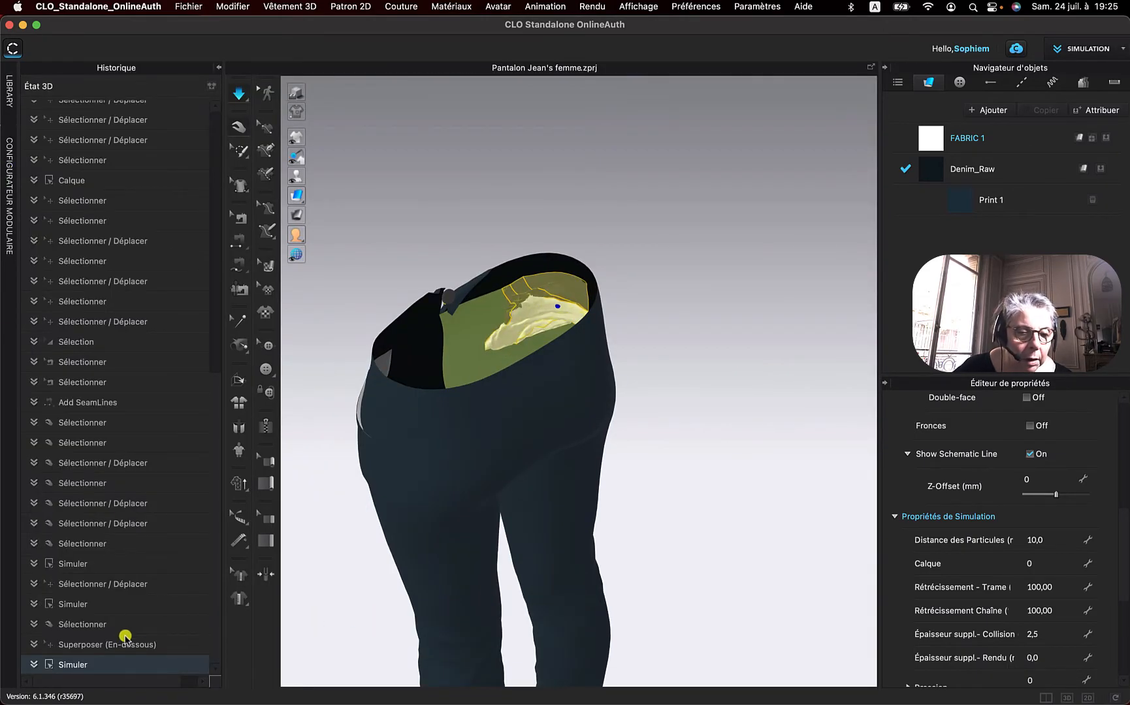
pyautogui.click(80, 624)
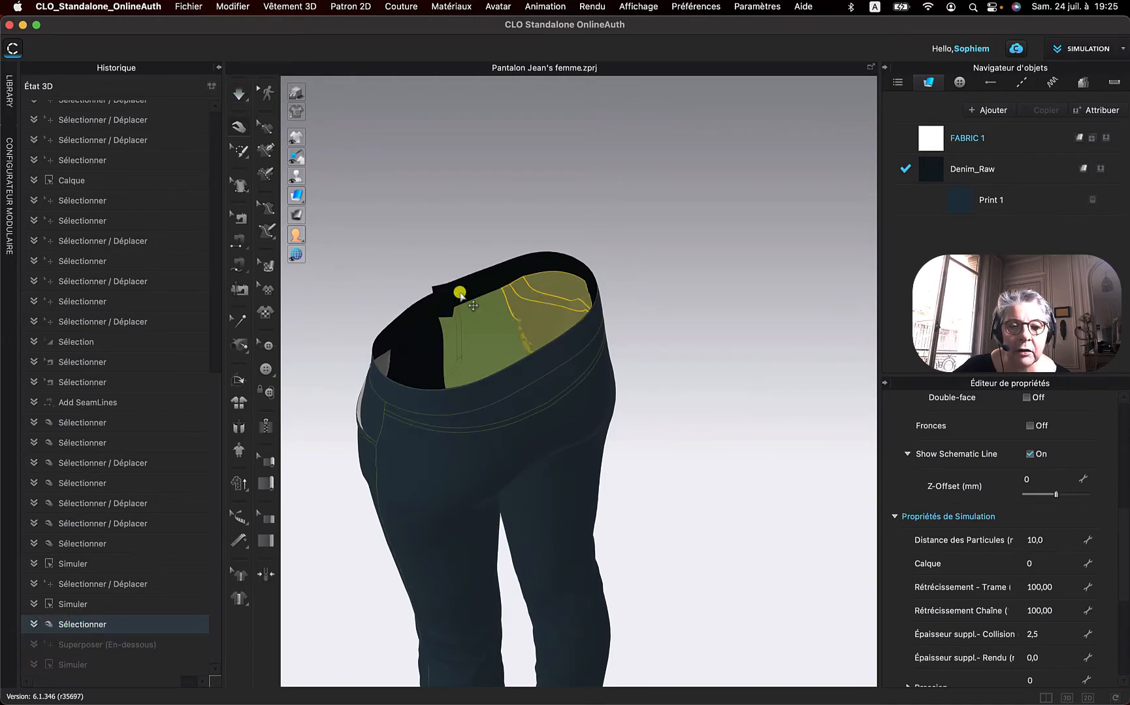
pyautogui.click(219, 67)
pyautogui.click(31, 97)
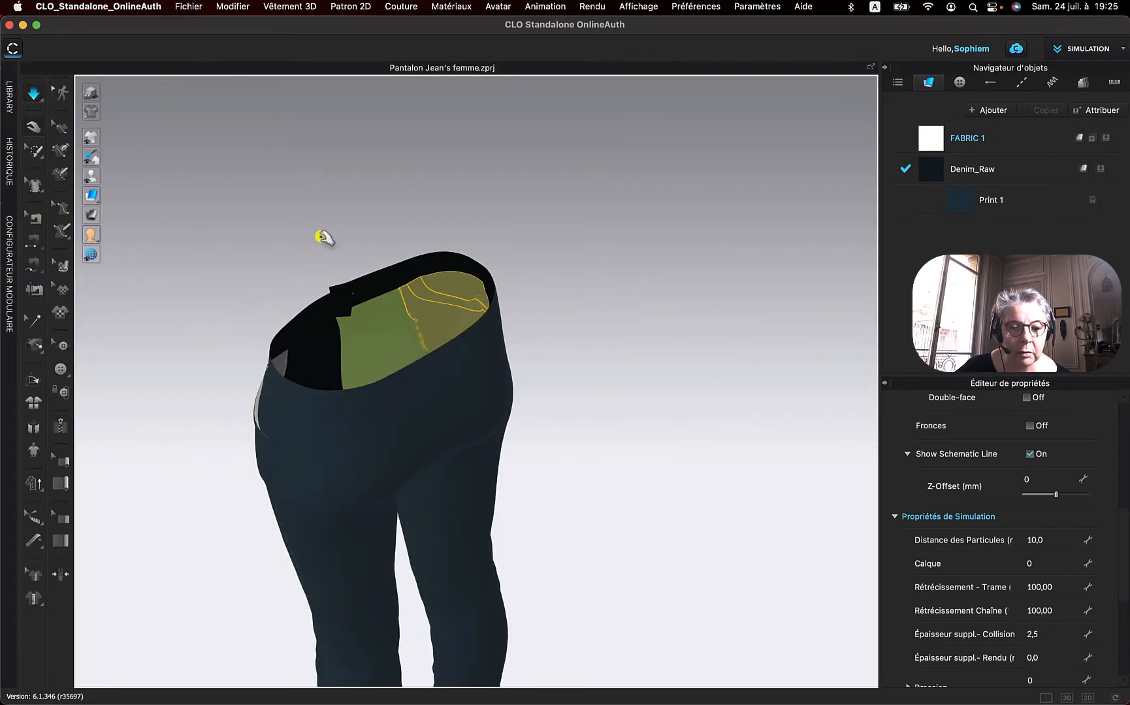
# Step: Pull the pocket bag's crumpled side-seam edge downward inside the front panel while the simulation runs
pyautogui.moveTo(323, 242); pyautogui.dragTo(421, 234)
pyautogui.moveTo(423, 253); pyautogui.dragTo(459, 249, button='right')
pyautogui.click(556, 348)
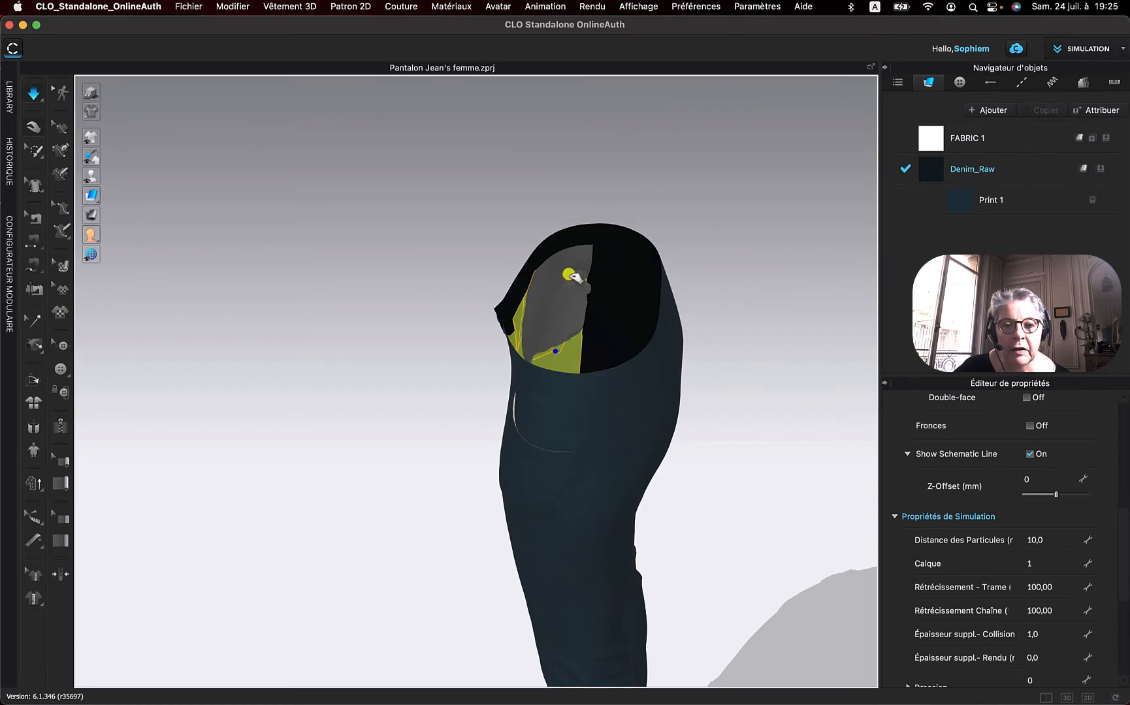
pyautogui.click(598, 321)
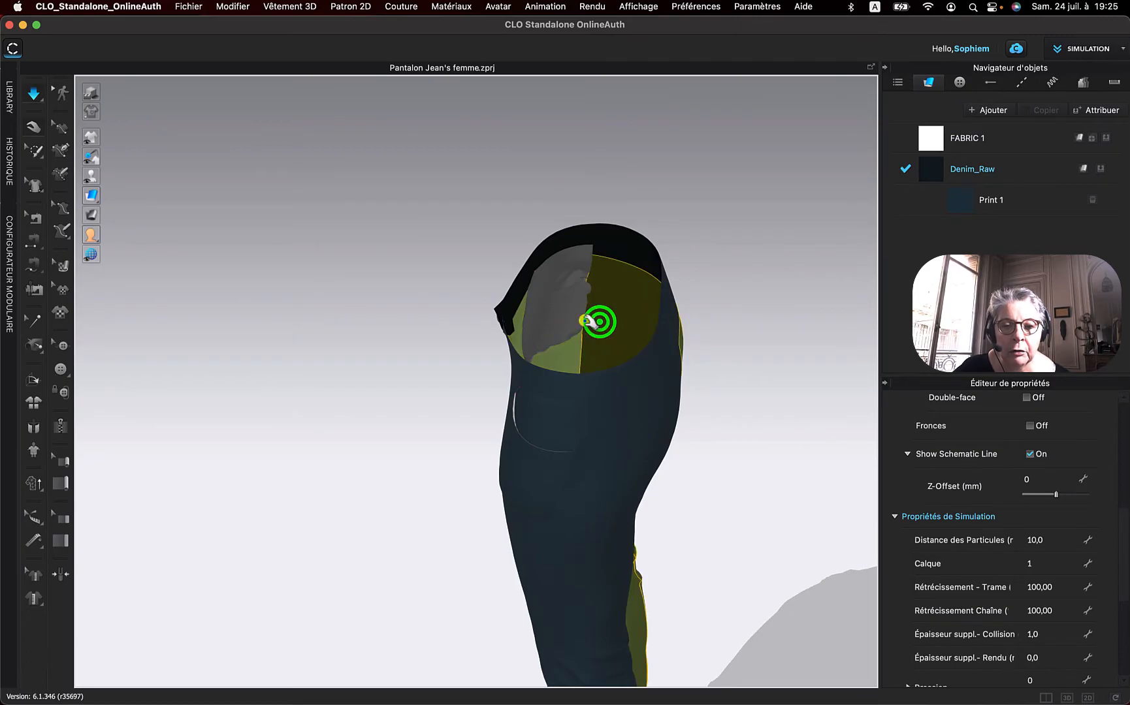
pyautogui.click(577, 322)
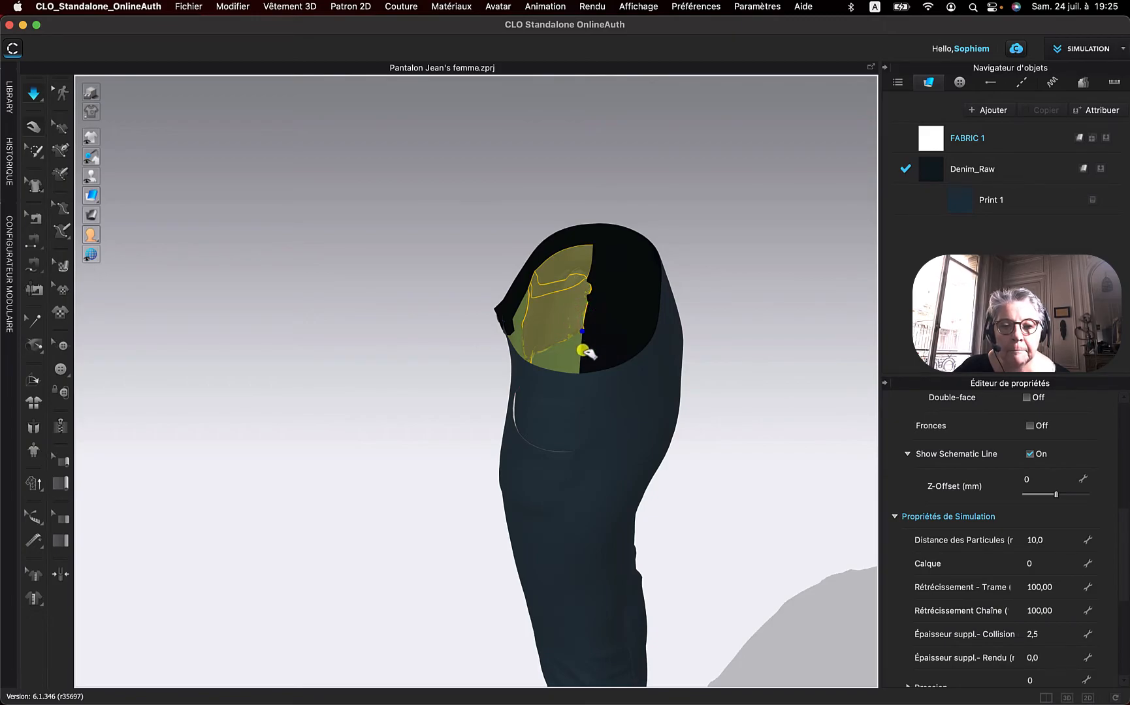
pyautogui.click(573, 283)
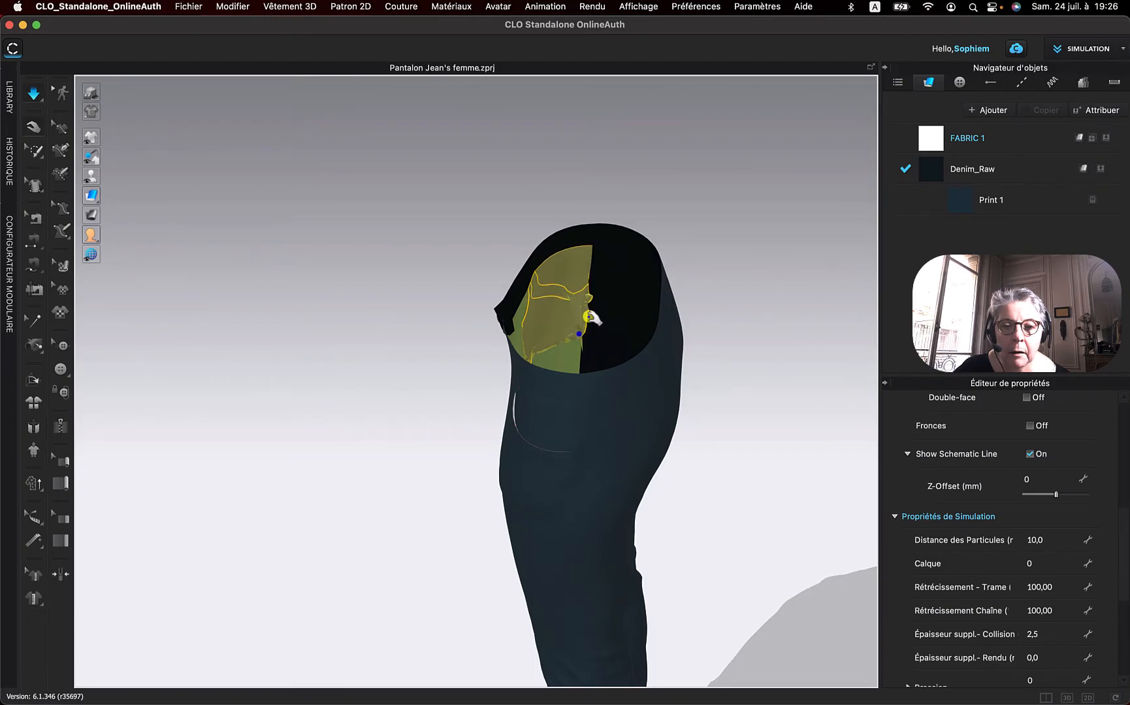
pyautogui.moveTo(594, 296); pyautogui.dragTo(577, 376)
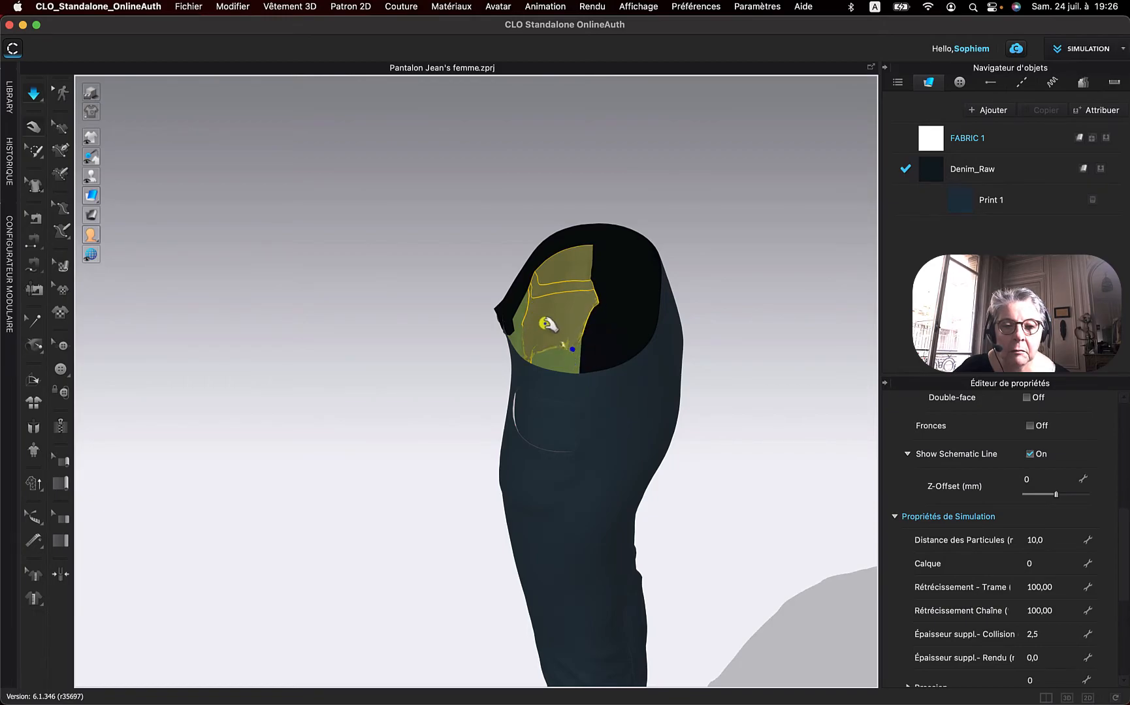
# Step: Pull the pocket bag's edge nearest the fly down and toward the centre front to flatten it
pyautogui.moveTo(557, 319); pyautogui.dragTo(528, 320, button='right')
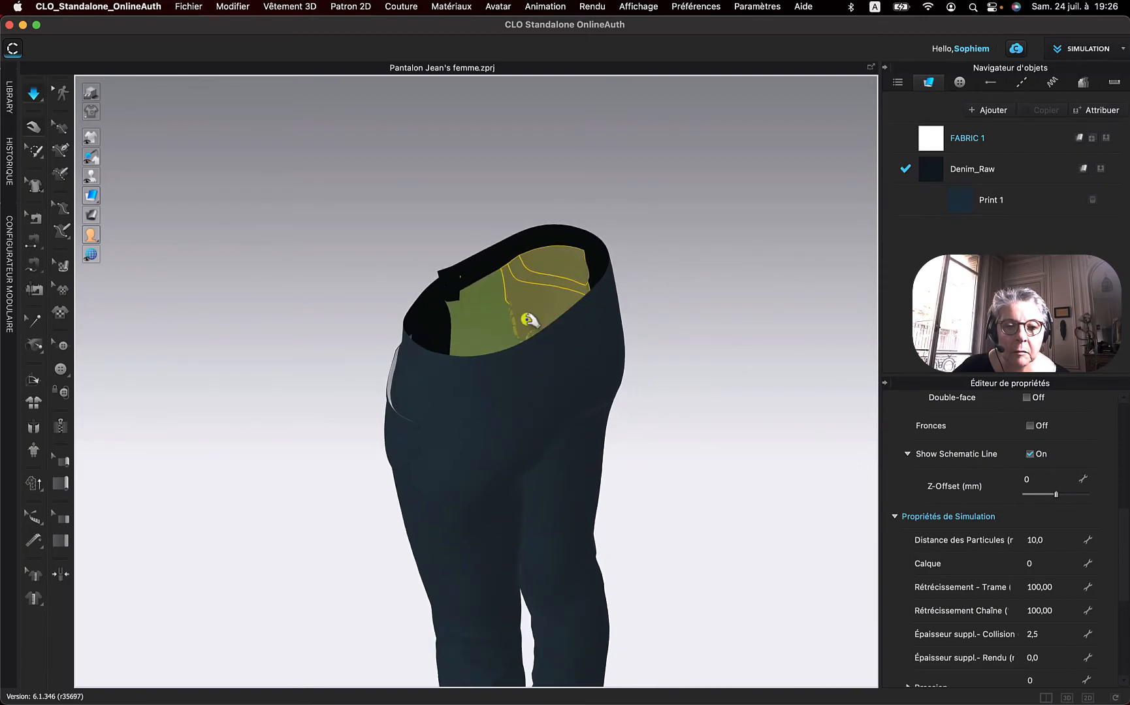
pyautogui.moveTo(513, 326); pyautogui.dragTo(470, 361)
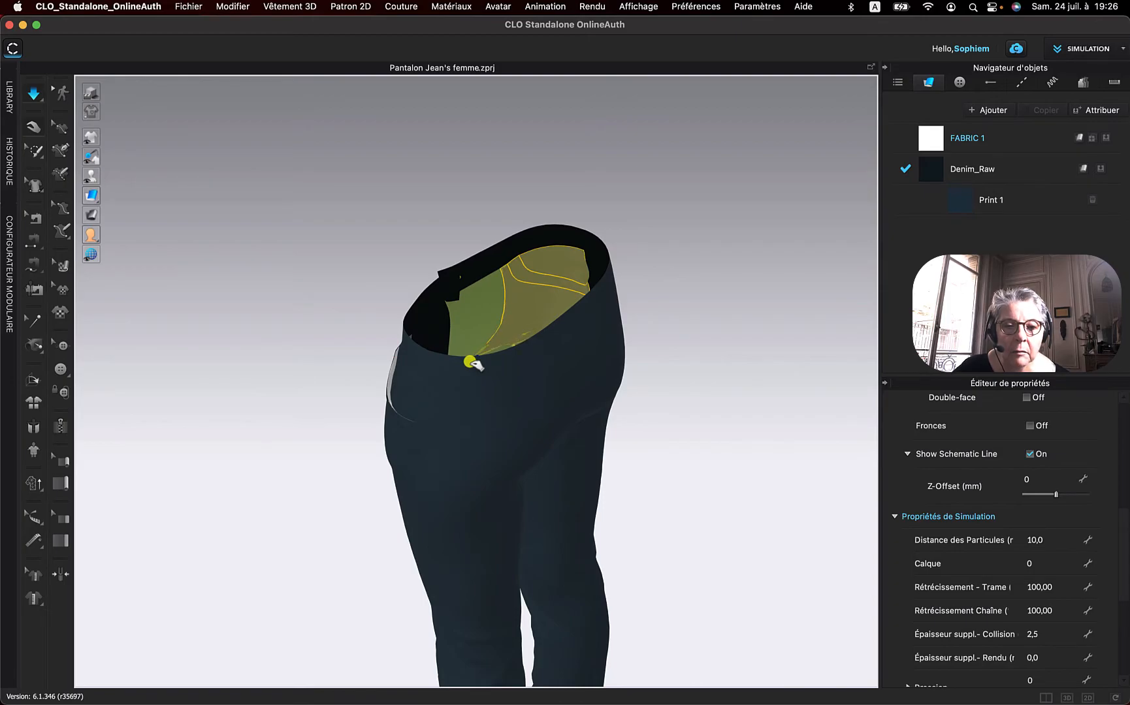
pyautogui.moveTo(526, 283); pyautogui.dragTo(504, 331)
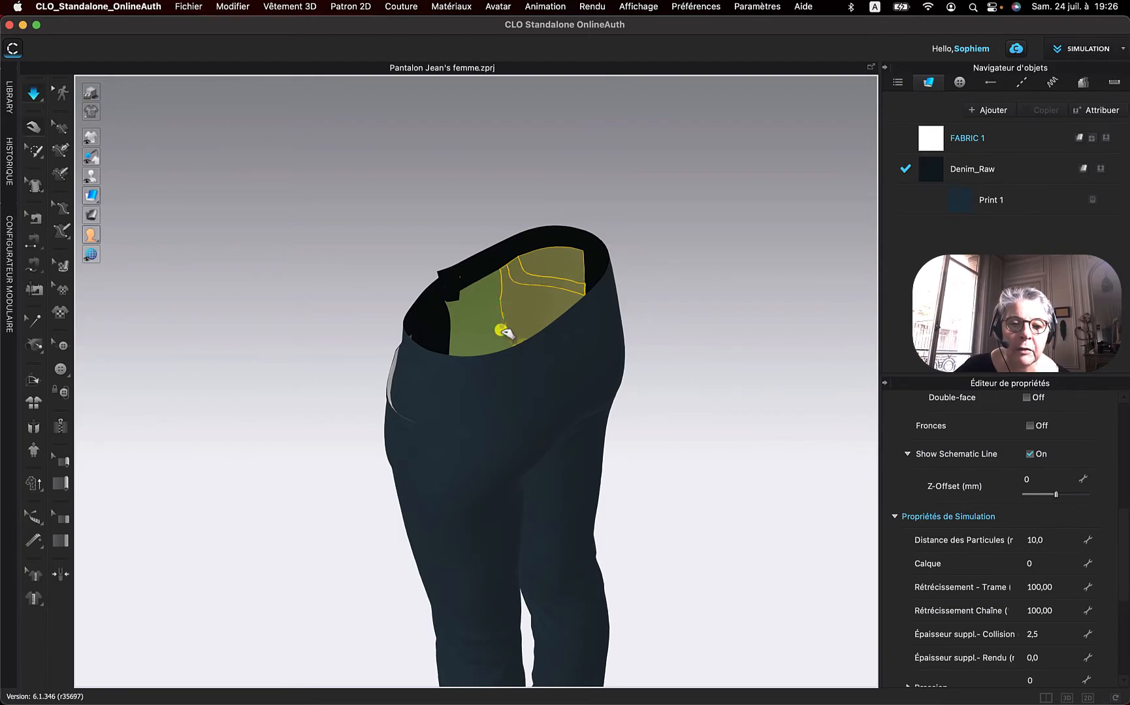
# Step: Pull the pocket bag's lower edge and both bottom corners downward until the folds are smoothed out
pyautogui.moveTo(459, 243)
pyautogui.mouseDown(button='right')
pyautogui.moveTo(606, 227)
pyautogui.moveTo(482, 245)
pyautogui.mouseUp(button='right')
pyautogui.moveTo(560, 275); pyautogui.dragTo(563, 459)
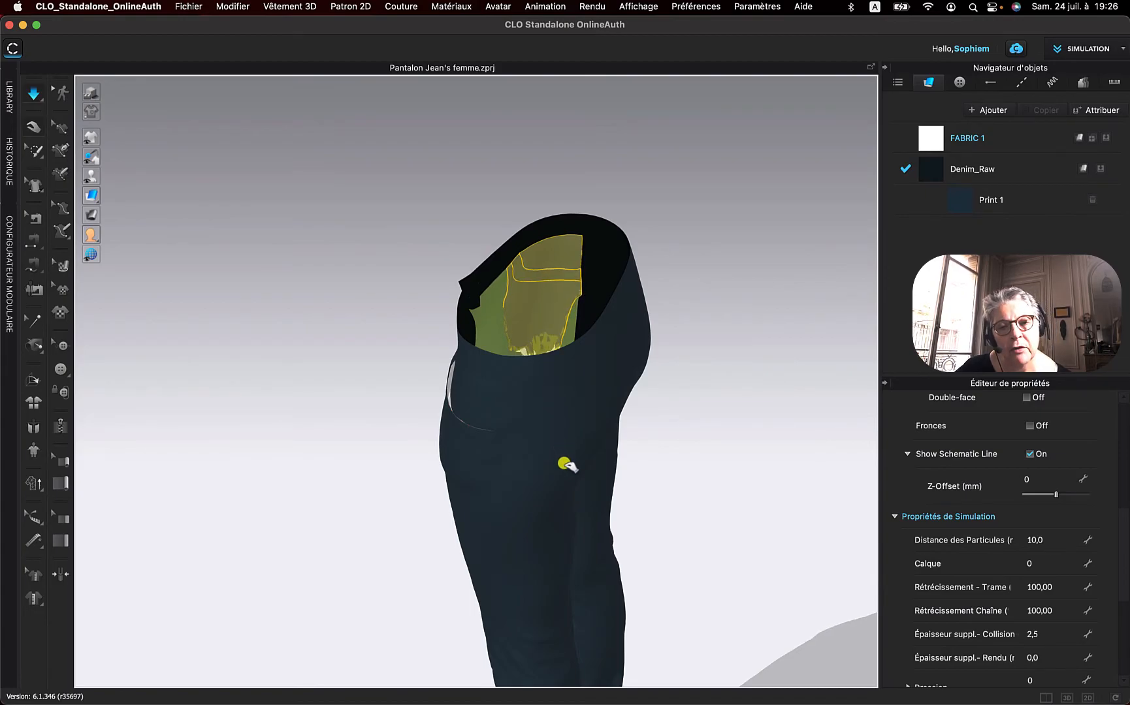
pyautogui.moveTo(564, 463); pyautogui.dragTo(534, 457)
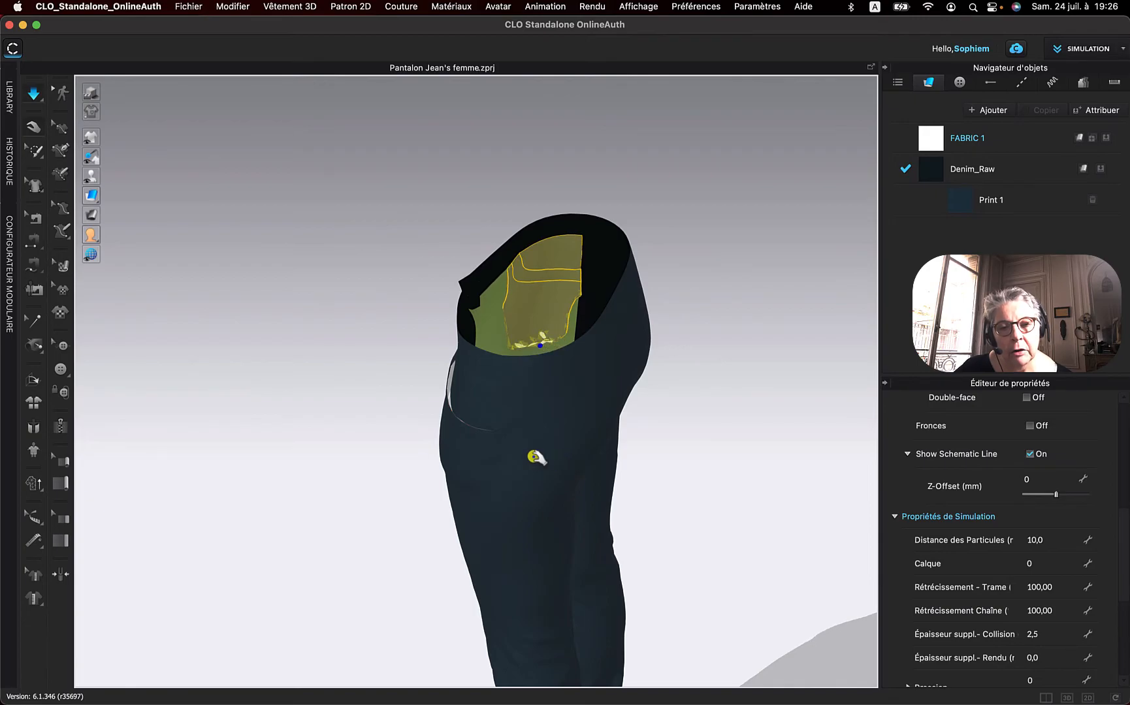
pyautogui.moveTo(530, 335); pyautogui.dragTo(531, 350)
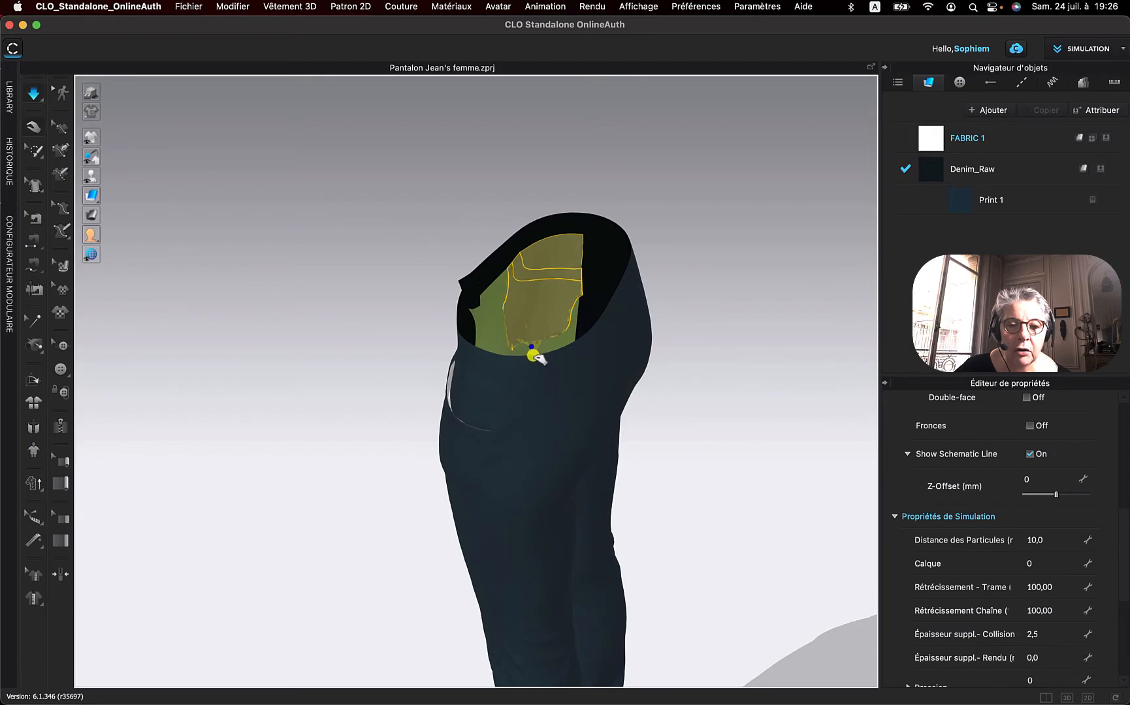
pyautogui.moveTo(508, 334); pyautogui.dragTo(509, 355)
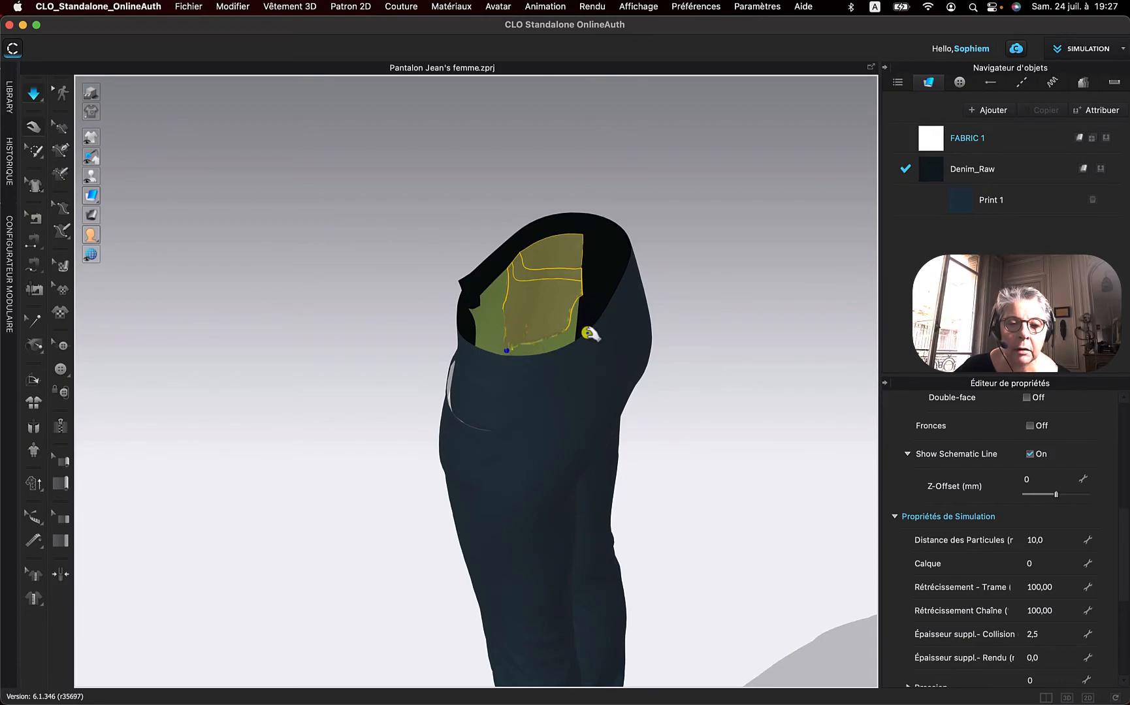
pyautogui.moveTo(565, 322); pyautogui.dragTo(578, 374)
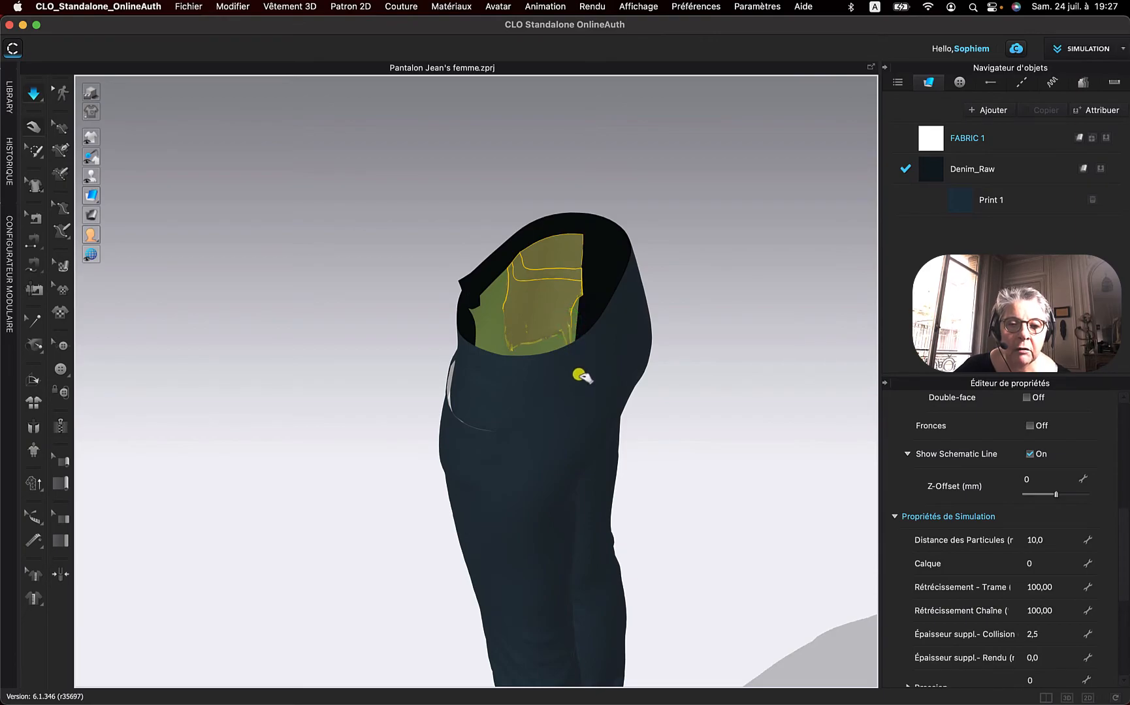
# Step: Stop the simulation, check the front panel from outside and show the avatar again
pyautogui.moveTo(373, 230); pyautogui.dragTo(444, 215, button='right')
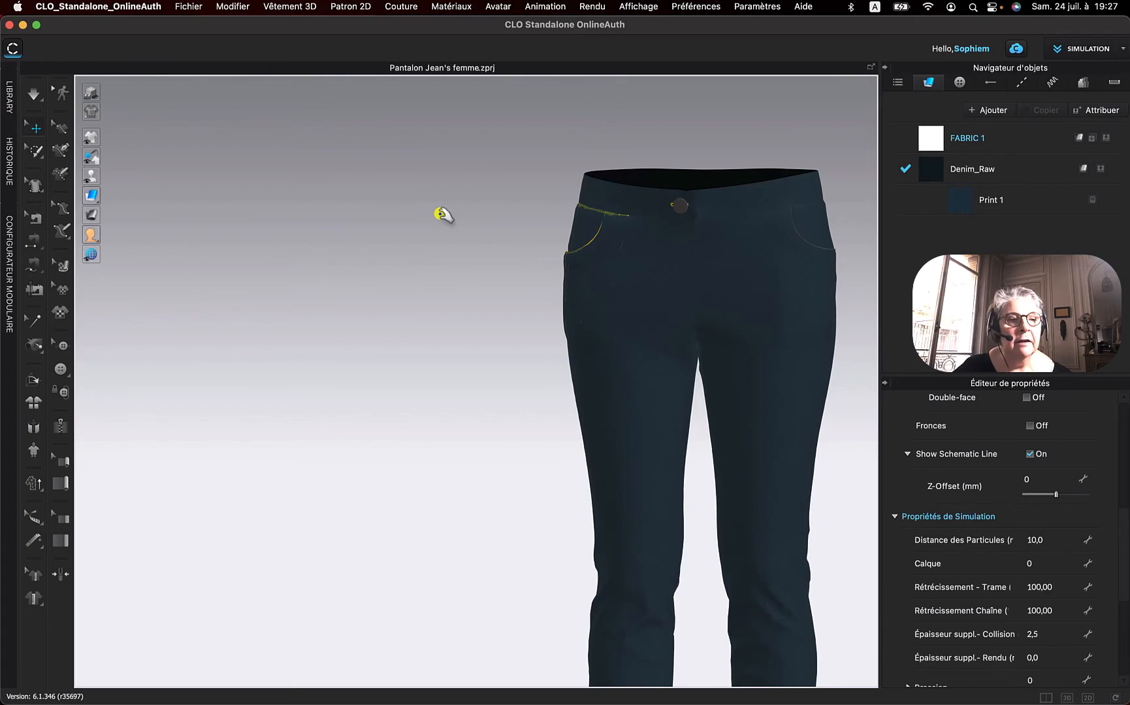
pyautogui.click(643, 285)
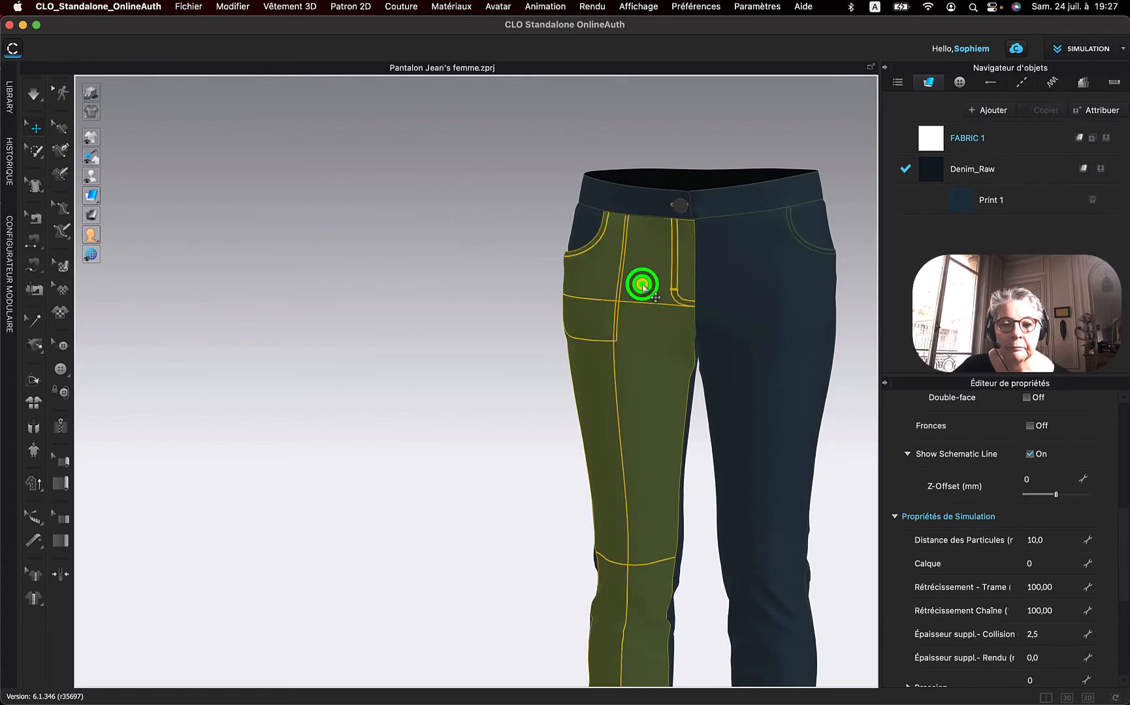
pyautogui.moveTo(498, 281)
pyautogui.mouseDown(button='right')
pyautogui.moveTo(575, 284)
pyautogui.moveTo(582, 302)
pyautogui.moveTo(537, 303)
pyautogui.moveTo(519, 287)
pyautogui.mouseUp(button='right')
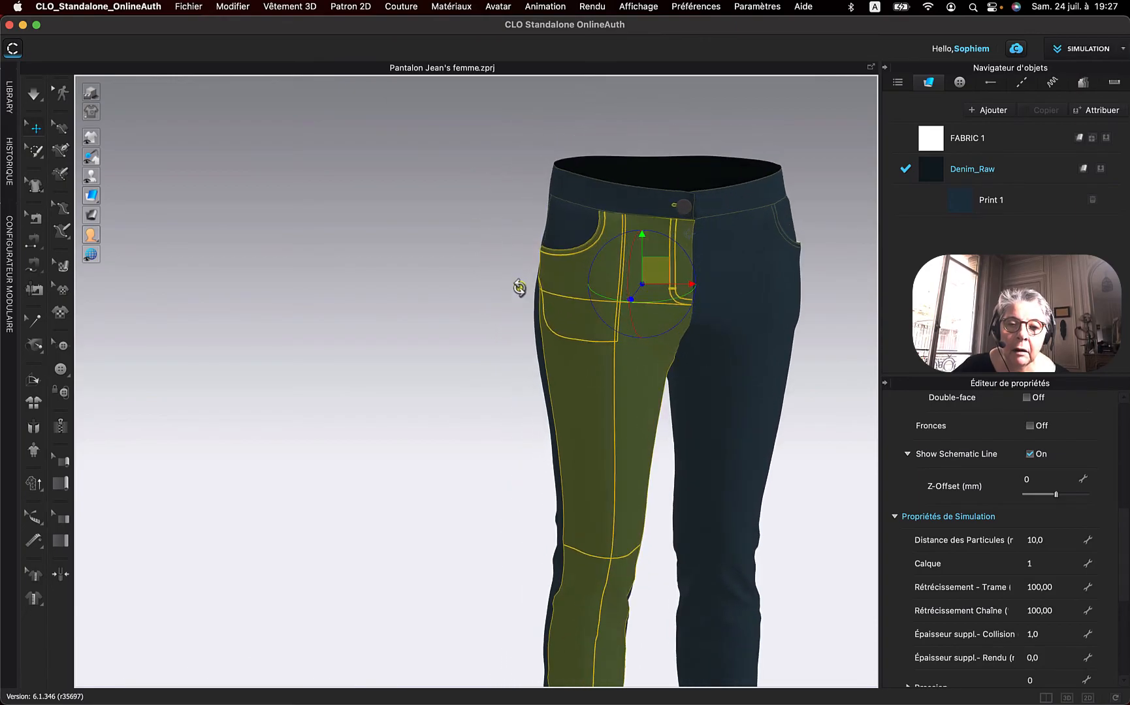
pyautogui.click(519, 288)
pyautogui.moveTo(520, 287); pyautogui.dragTo(346, 307, button='middle')
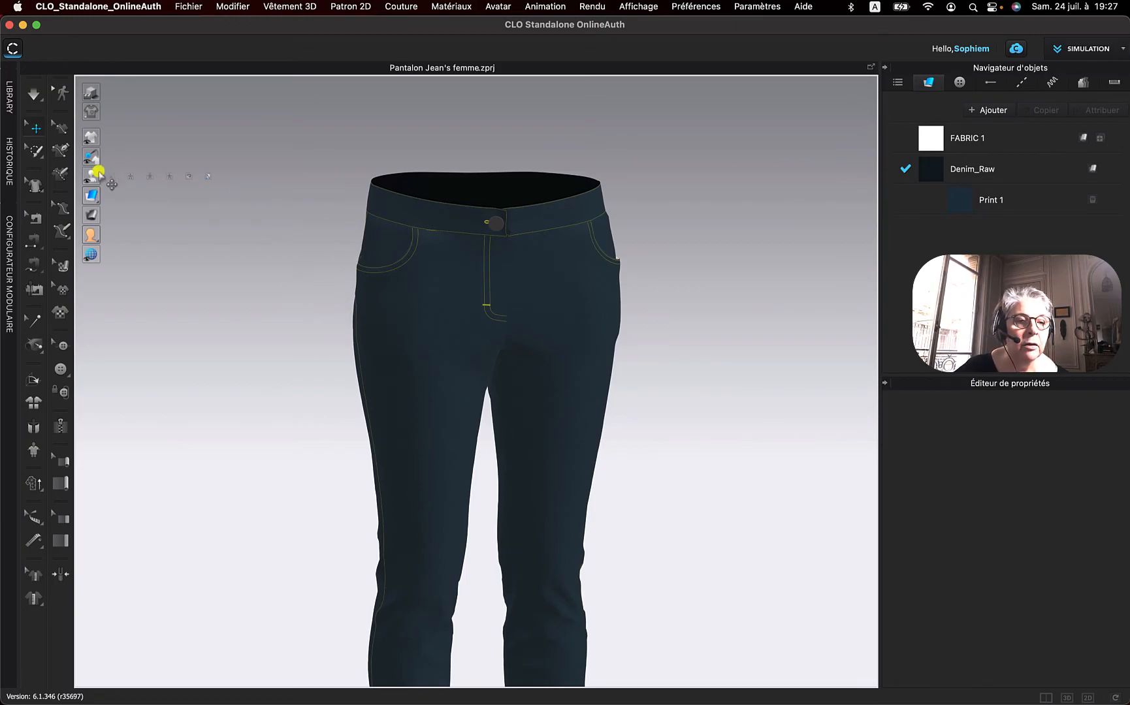
pyautogui.click(116, 175)
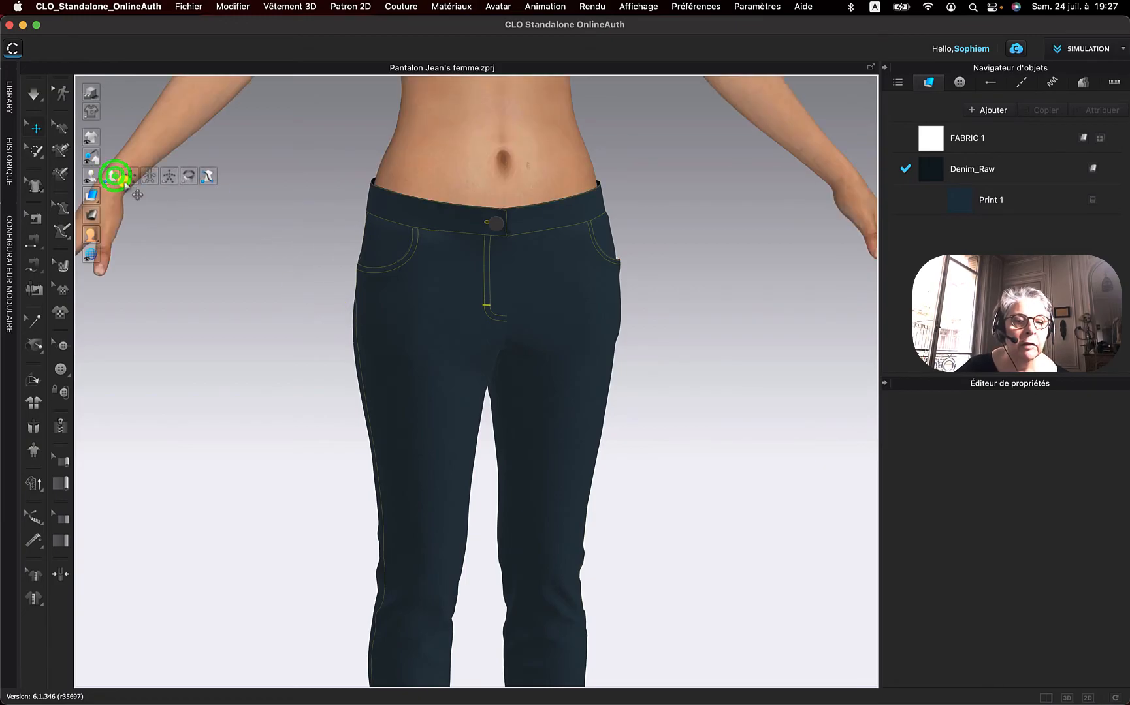
pyautogui.scroll(-5, 270, 238)
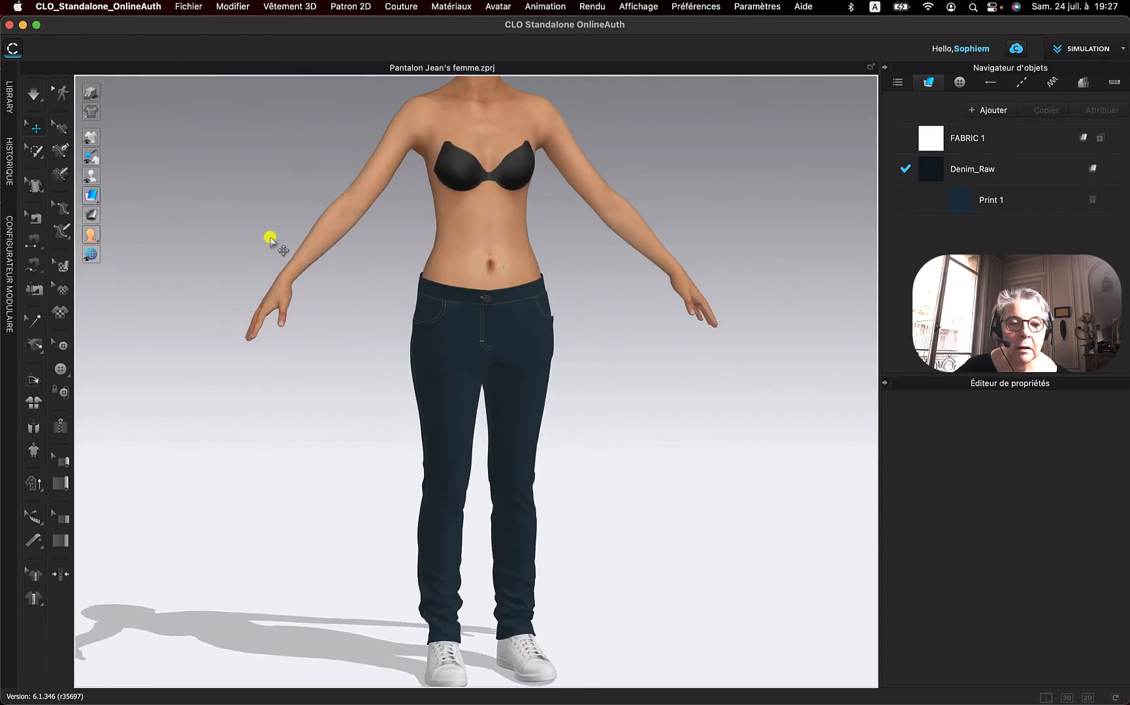
pyautogui.moveTo(336, 335); pyautogui.dragTo(636, 331, button='right')
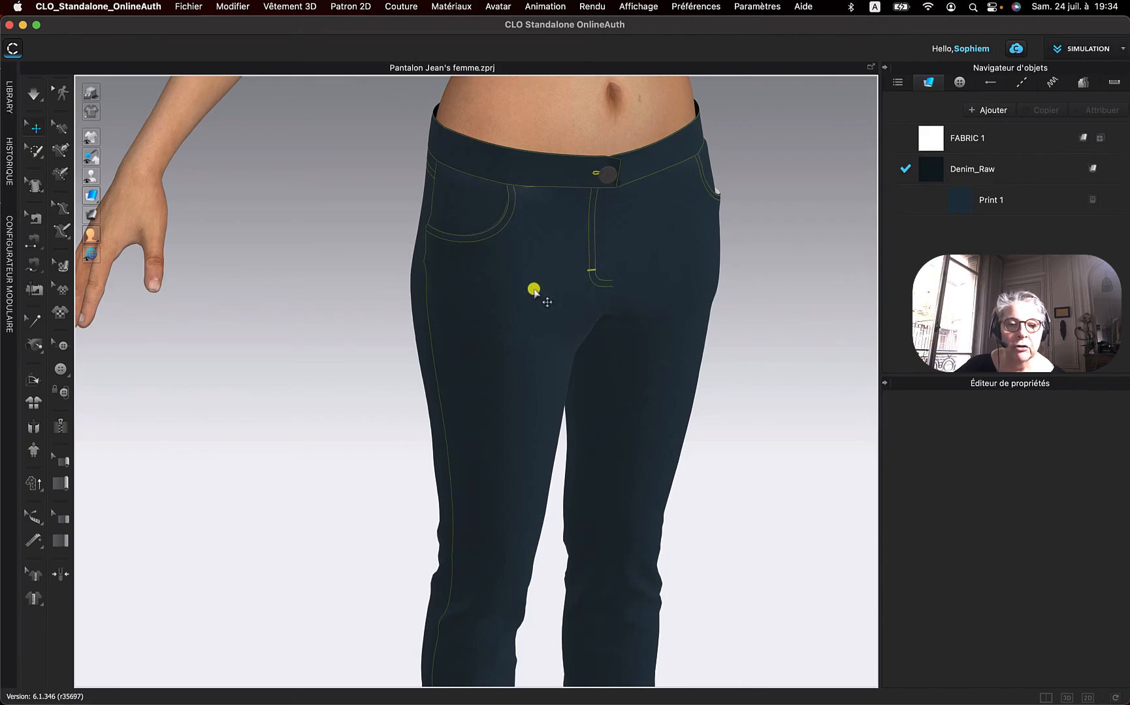
# Step: Set the Calque (layer) of the front trouser panel over the pocket bag to 0
pyautogui.click(533, 292)
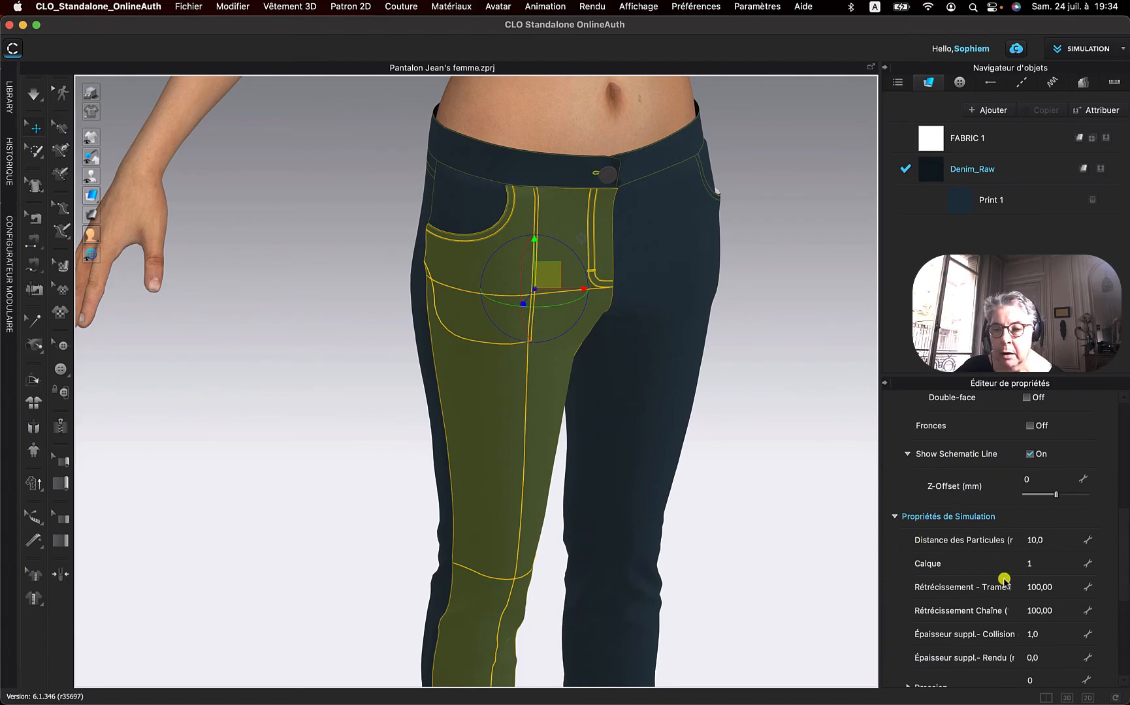
pyautogui.doubleClick(1034, 564)
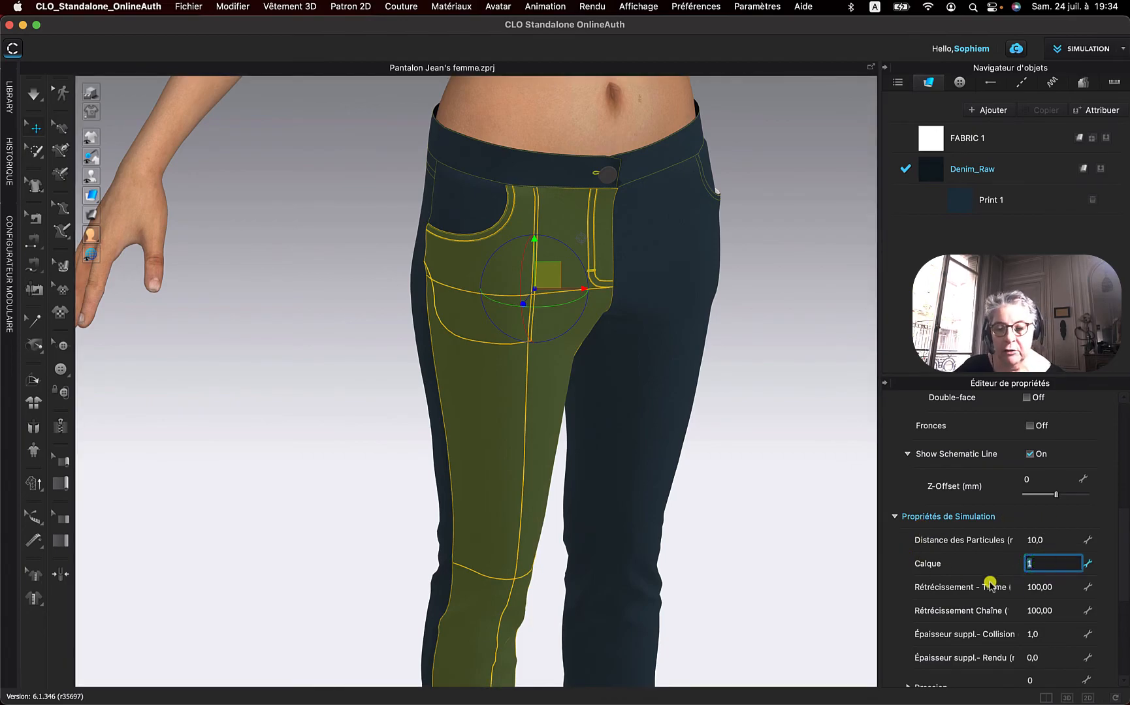
pyautogui.write('0')
pyautogui.press('Return')
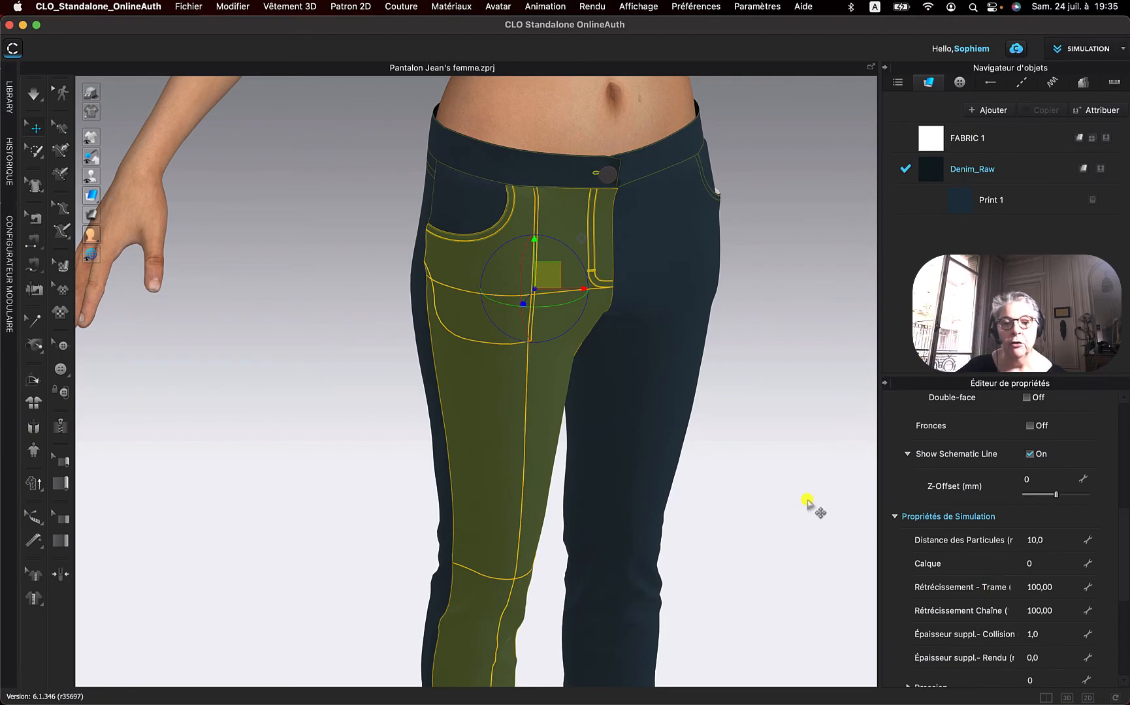
pyautogui.click(732, 382)
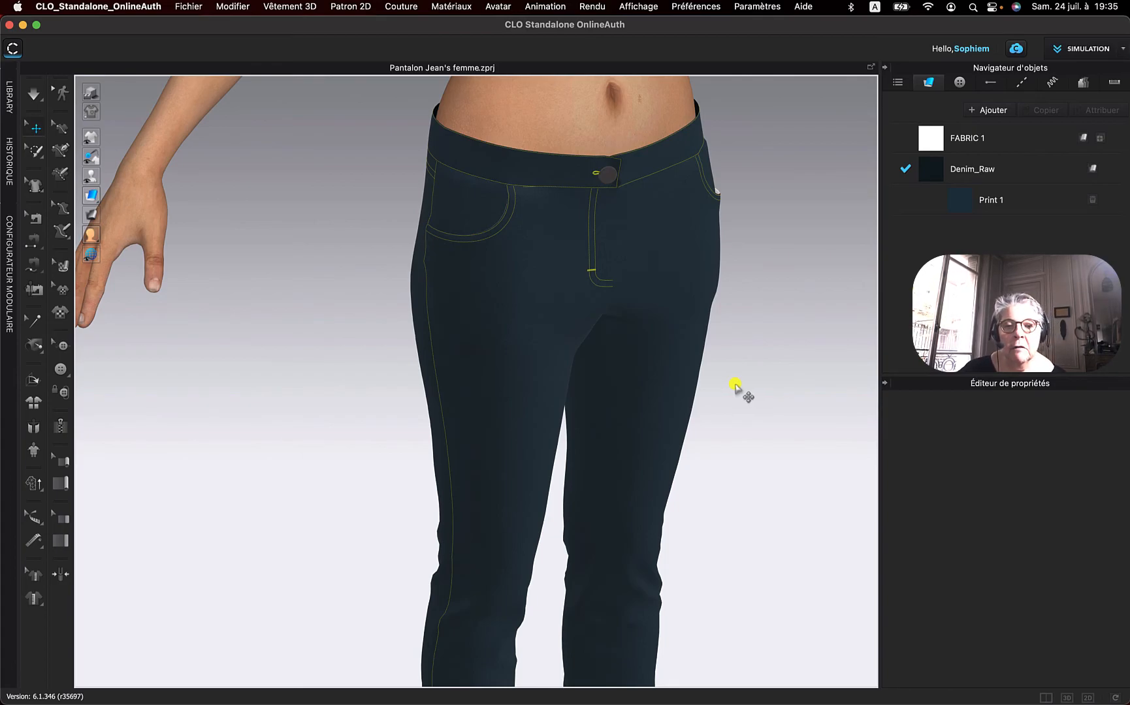
# Step: Simulate the jeans on the avatar with the changed layer, stop the simulation and check the front pockets
pyautogui.click(34, 97)
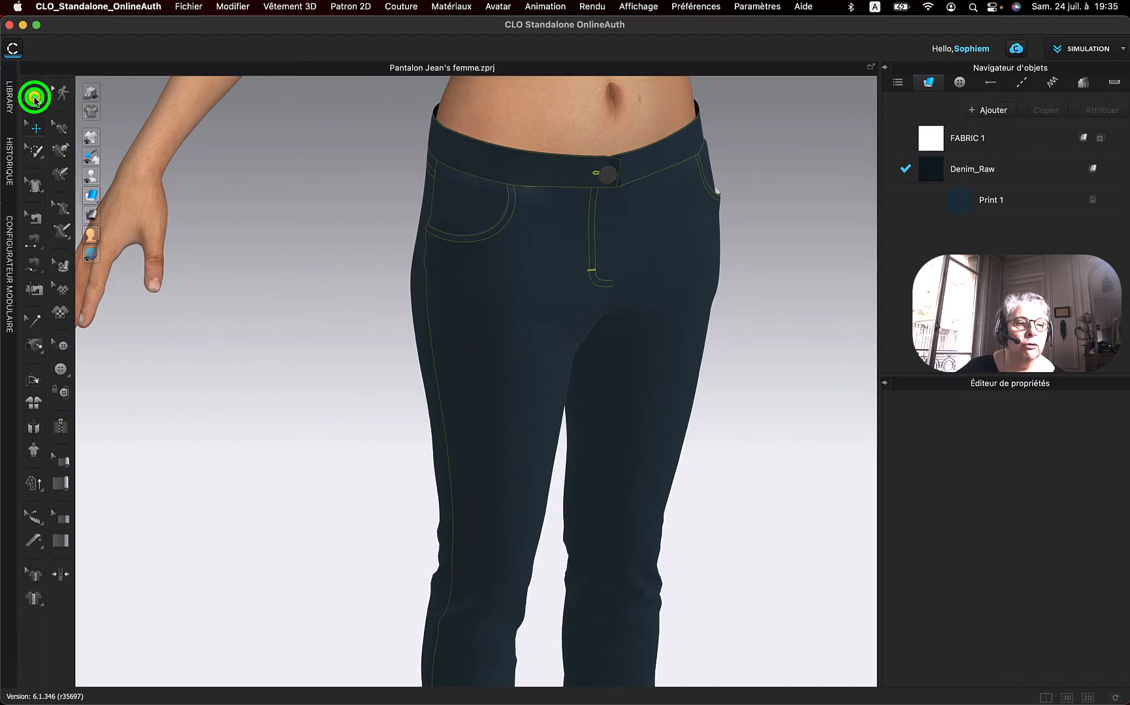
pyautogui.moveTo(378, 285); pyautogui.dragTo(672, 275, button='right')
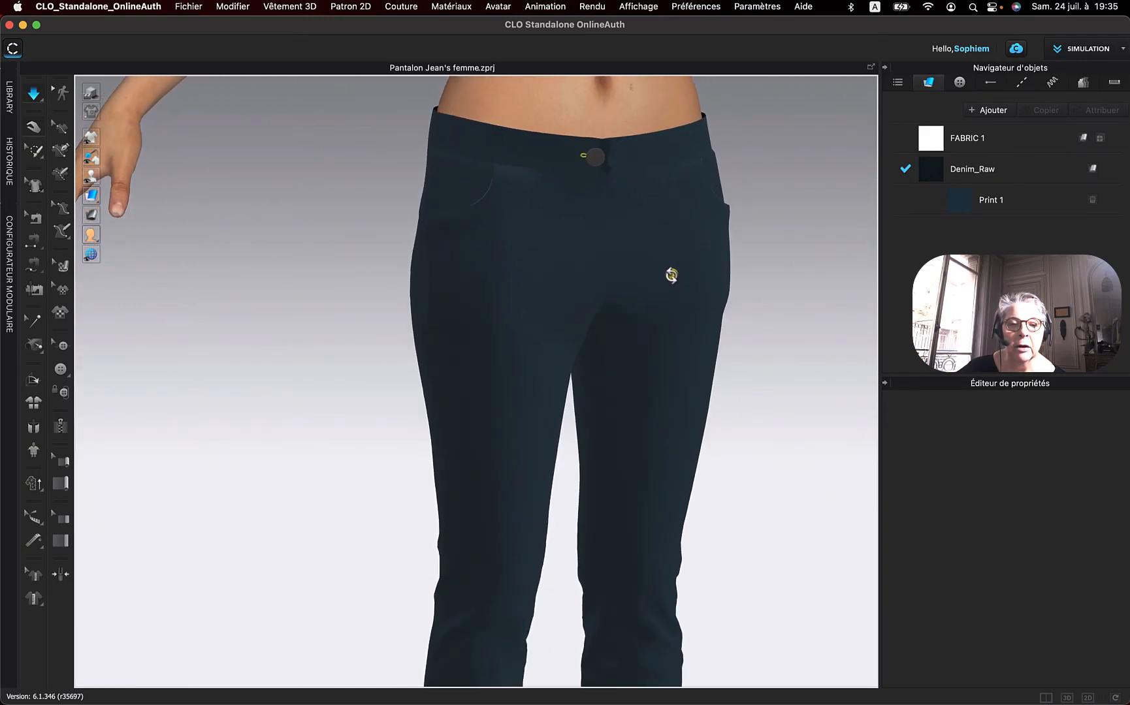
pyautogui.click(34, 95)
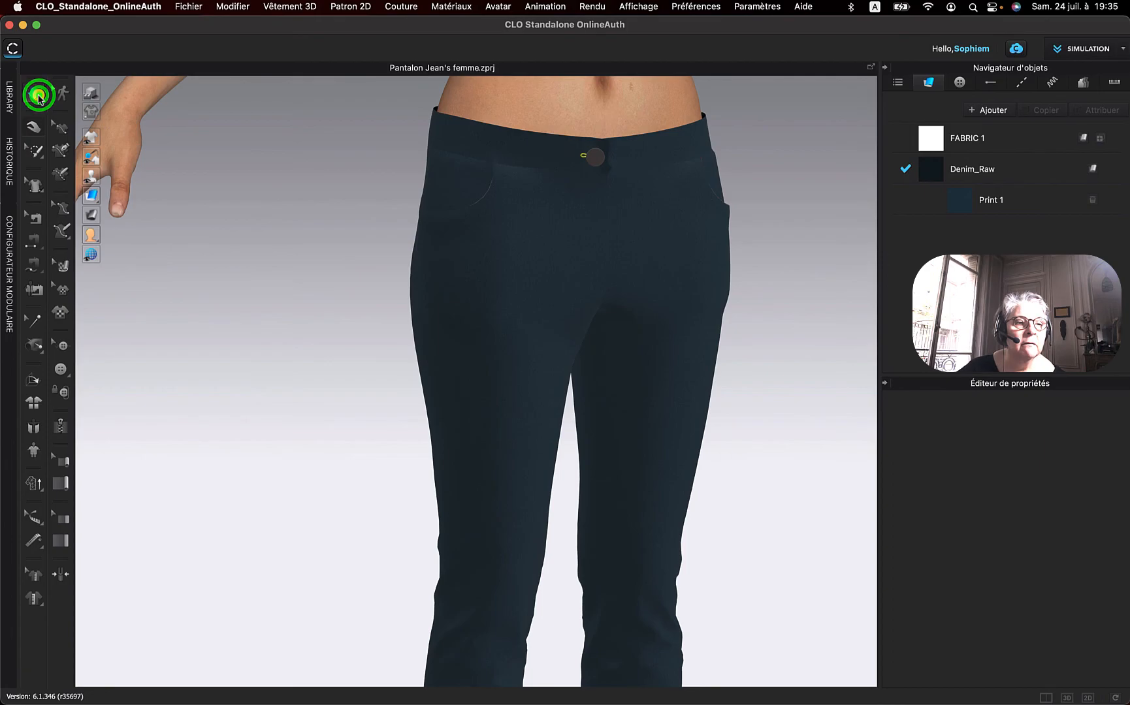
pyautogui.click(368, 215)
pyautogui.moveTo(360, 222)
pyautogui.mouseDown(button='right')
pyautogui.moveTo(408, 232)
pyautogui.moveTo(434, 222)
pyautogui.moveTo(479, 245)
pyautogui.moveTo(345, 222)
pyautogui.mouseUp(button='right')
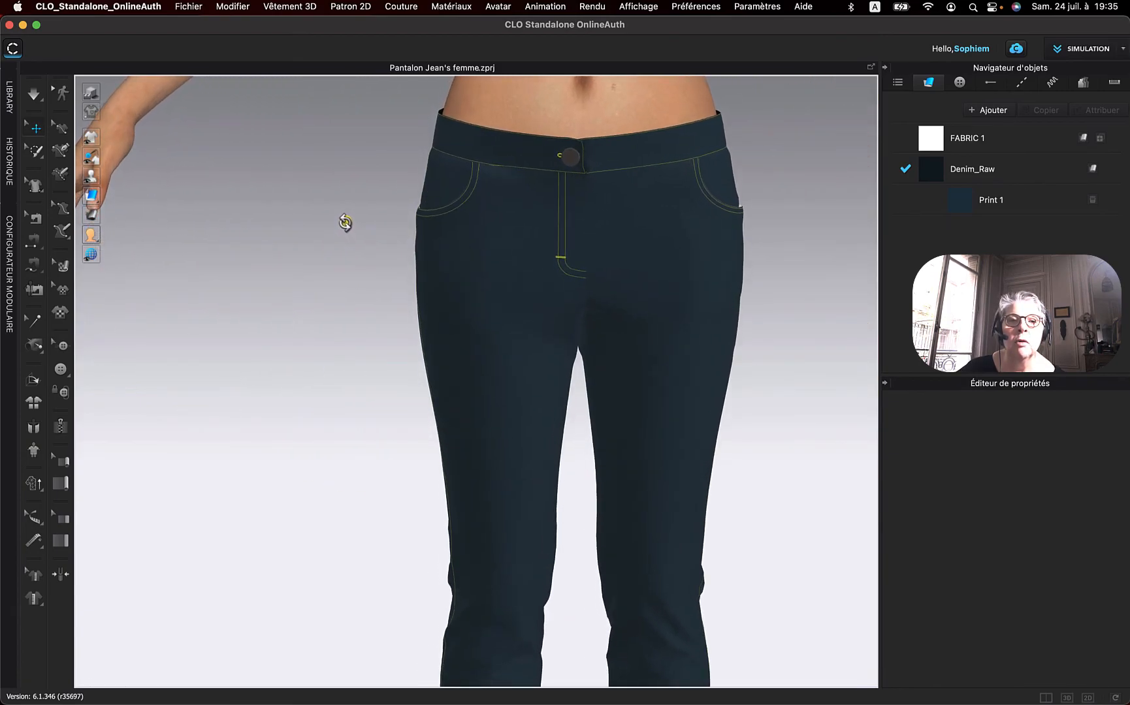